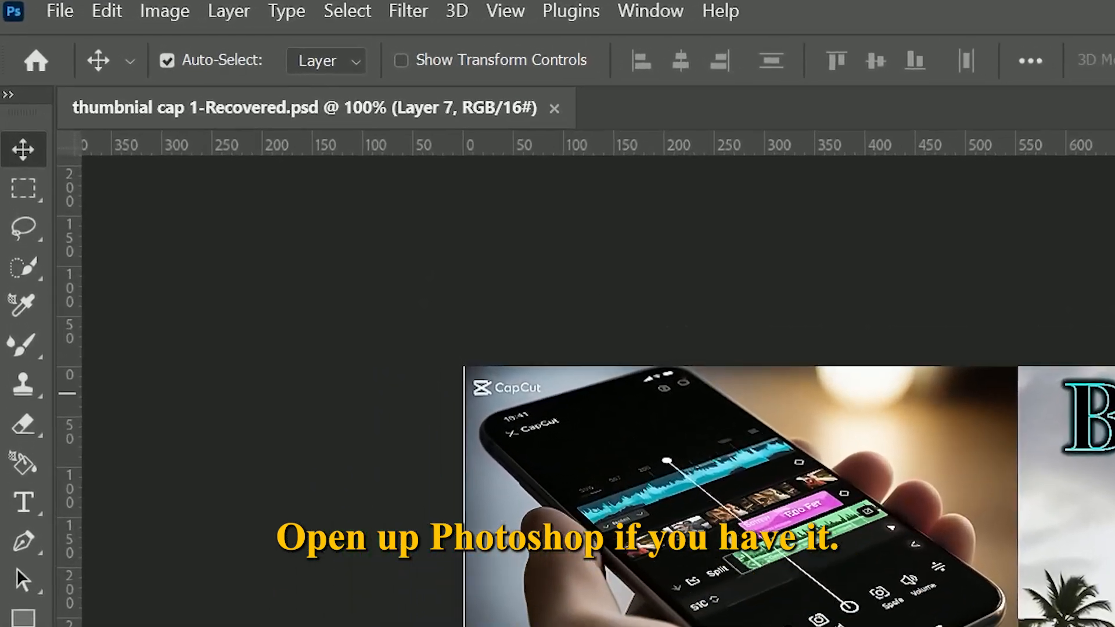
# Create a new 1280 x 720 px document at 300 pixels/inch in 16-bit RGB colour with a white background
pyautogui.click(62, 17)
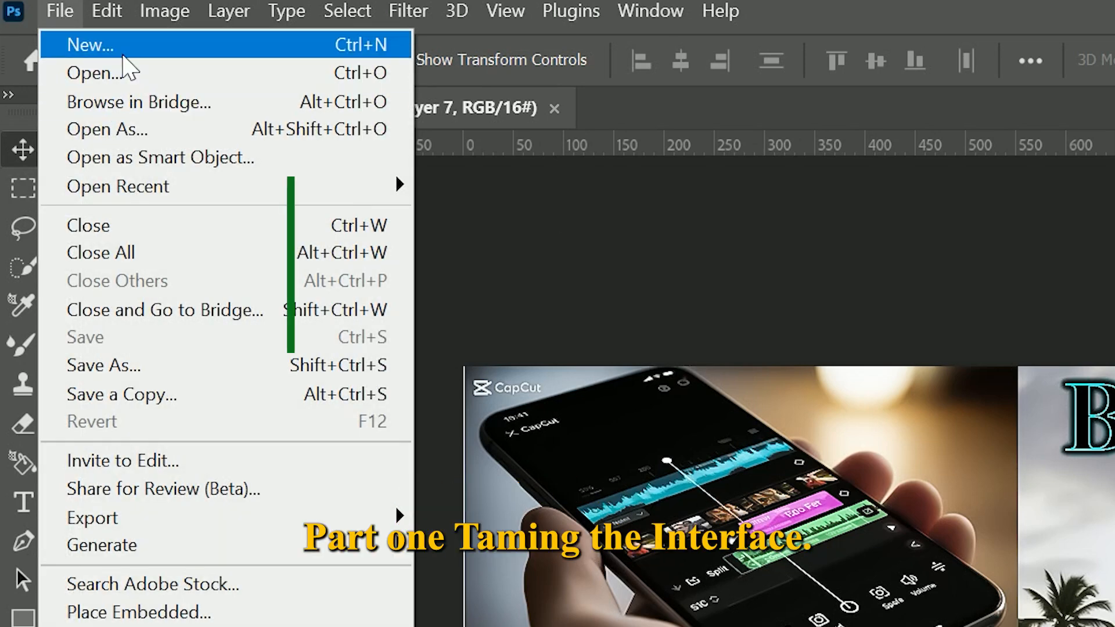
pyautogui.click(123, 48)
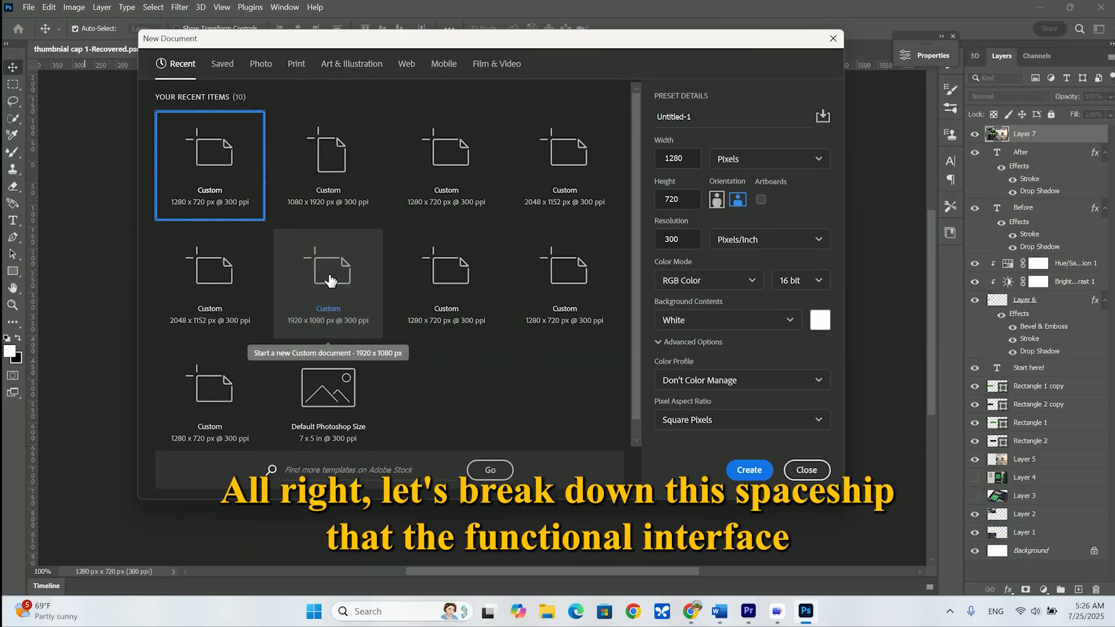
pyautogui.click(750, 475)
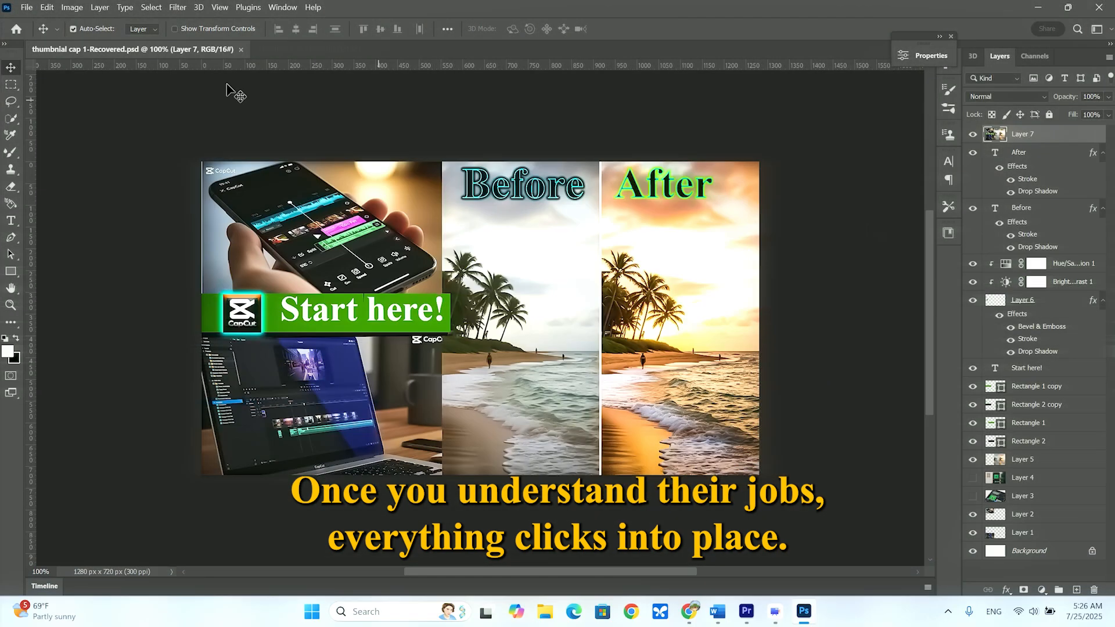
pyautogui.click(27, 7)
pyautogui.click(54, 27)
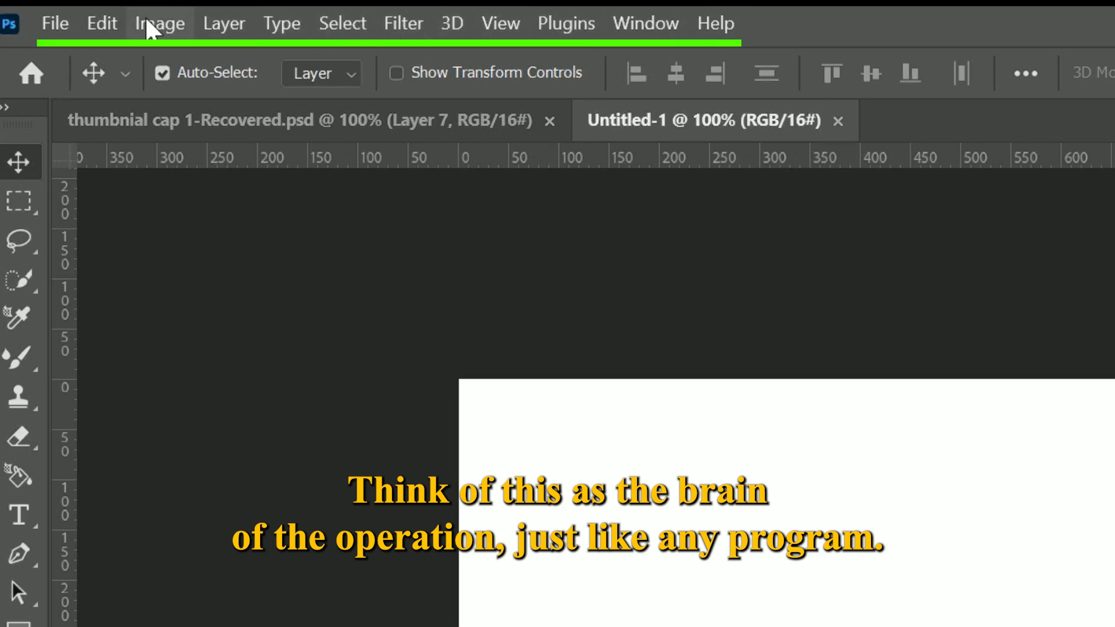
pyautogui.click(49, 27)
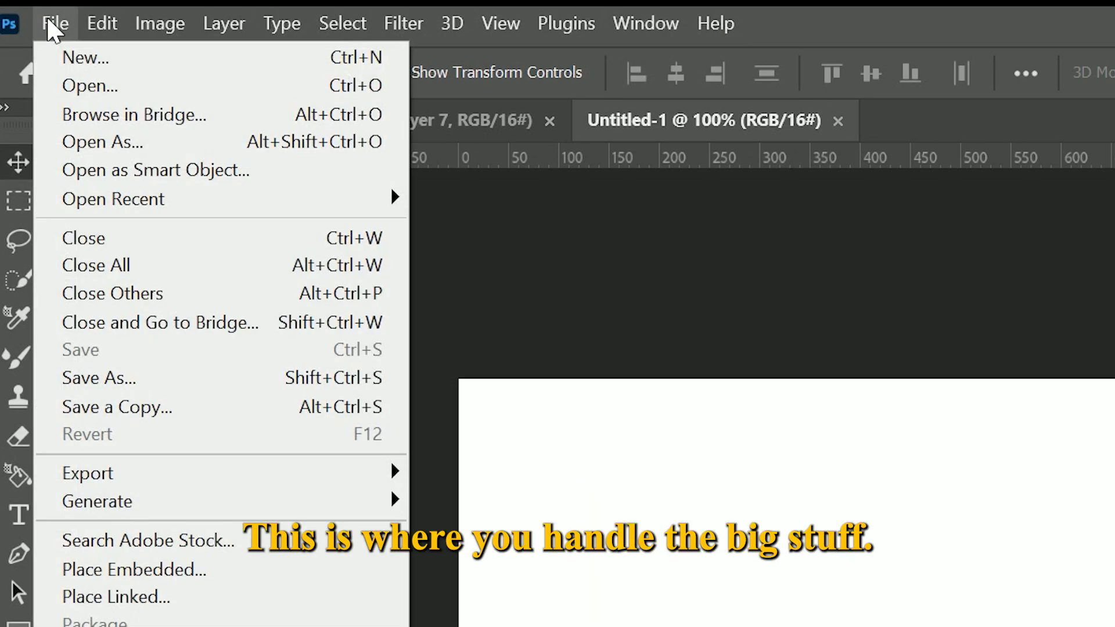
pyautogui.click(105, 29)
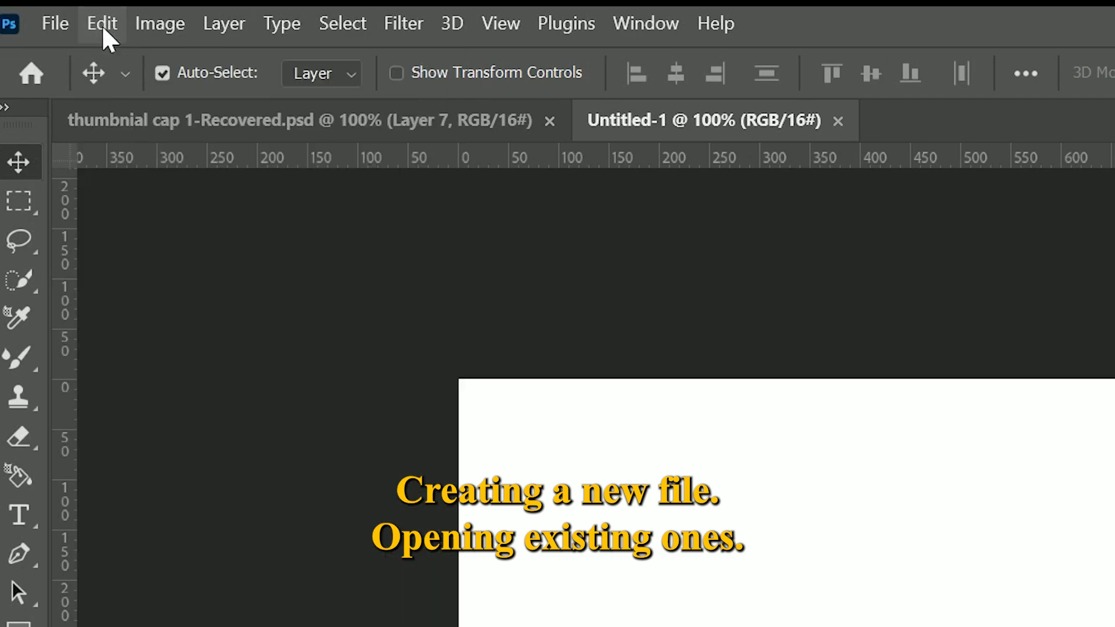
pyautogui.click(104, 29)
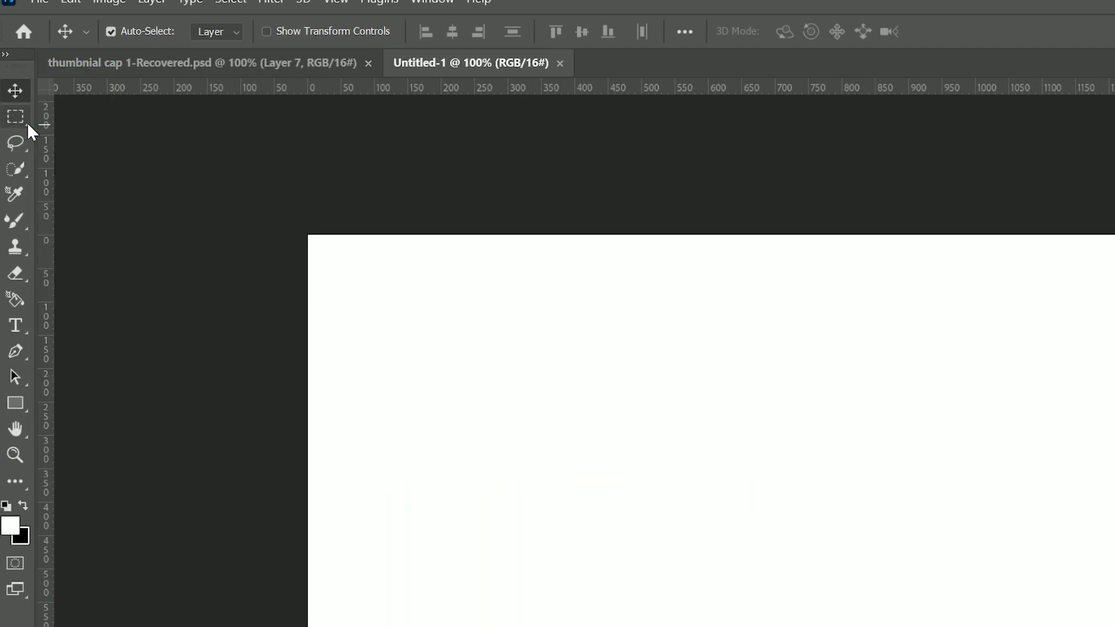
# Look through the tool variants offered in the marquee, lasso, quick selection, eyedropper and brush groups
pyautogui.click(27, 122)
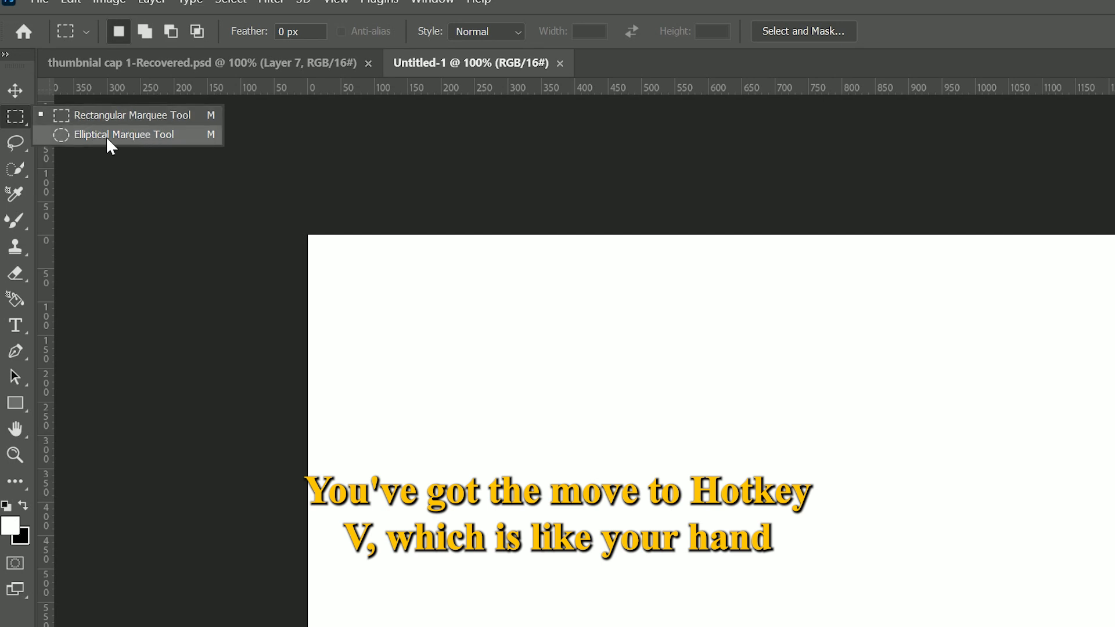
pyautogui.click(26, 148)
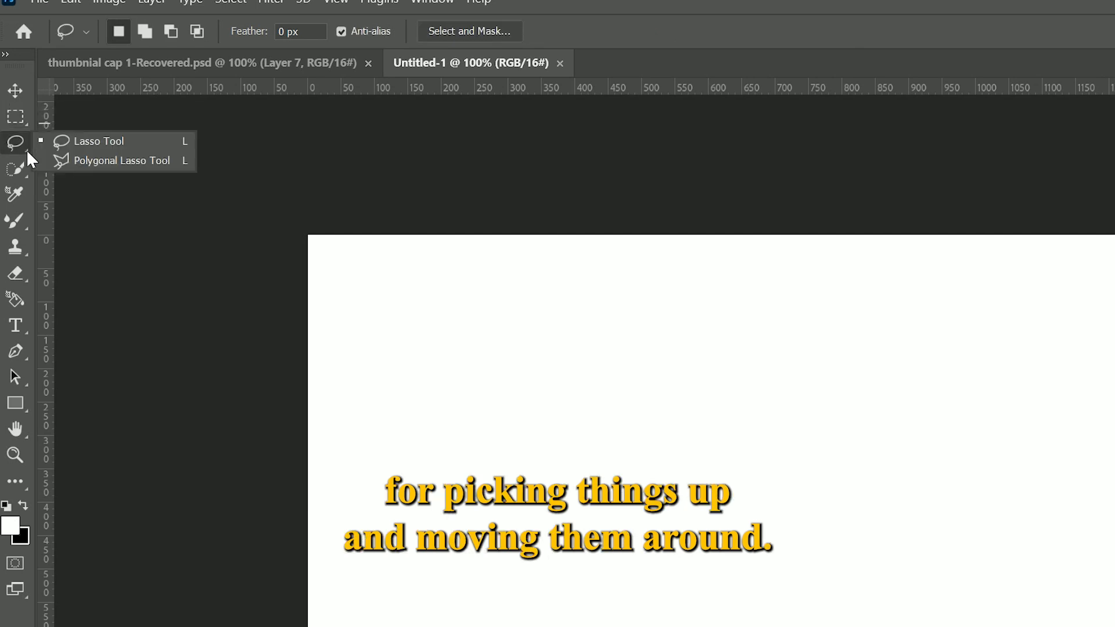
pyautogui.click(29, 178)
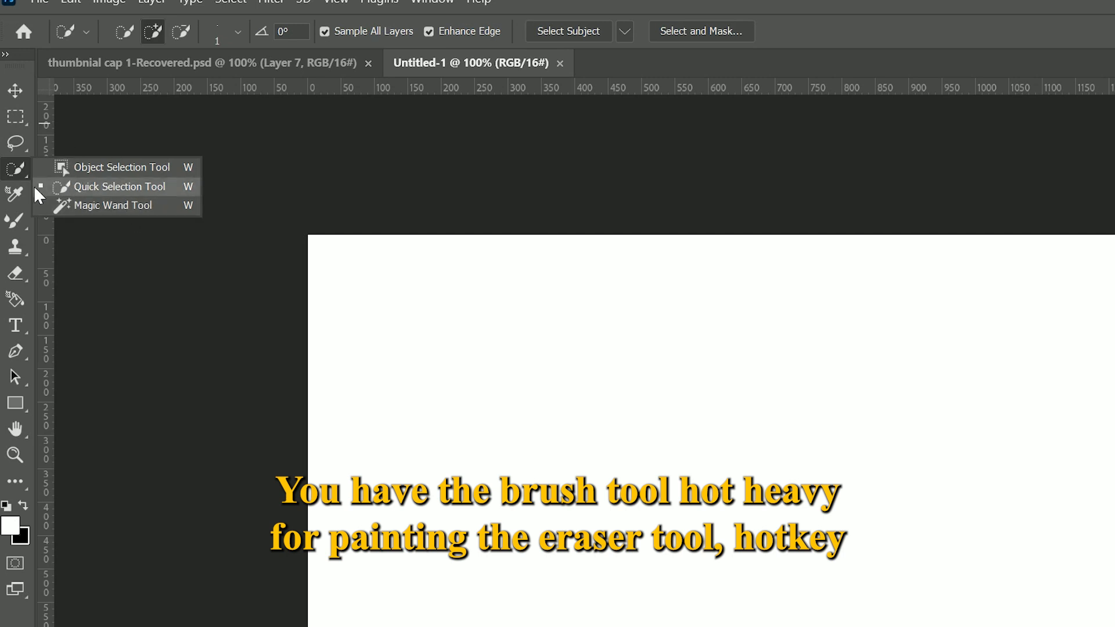
pyautogui.click(24, 198)
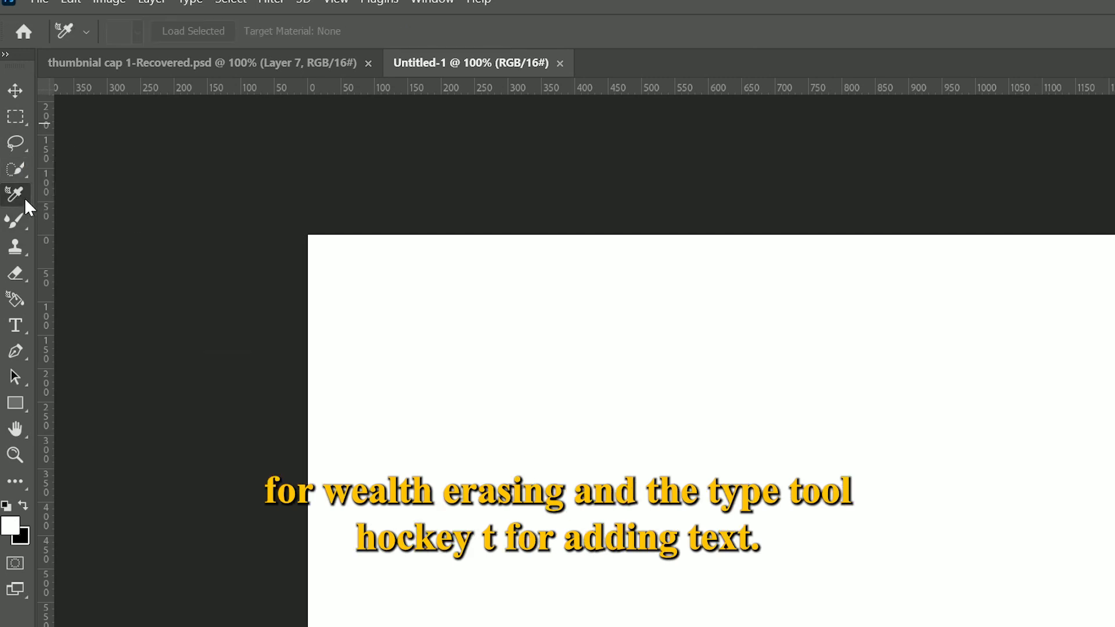
pyautogui.click(26, 229)
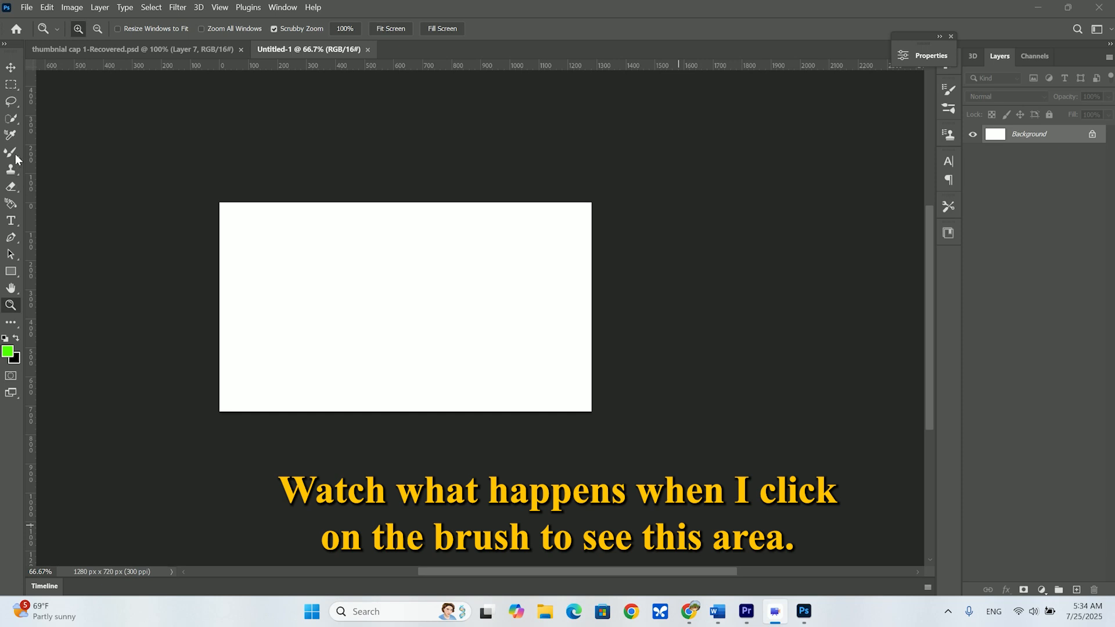
# Paint round green dabs on the canvas with the Brush tool at size 277, and check the eraser's brush size options
pyautogui.click(17, 159)
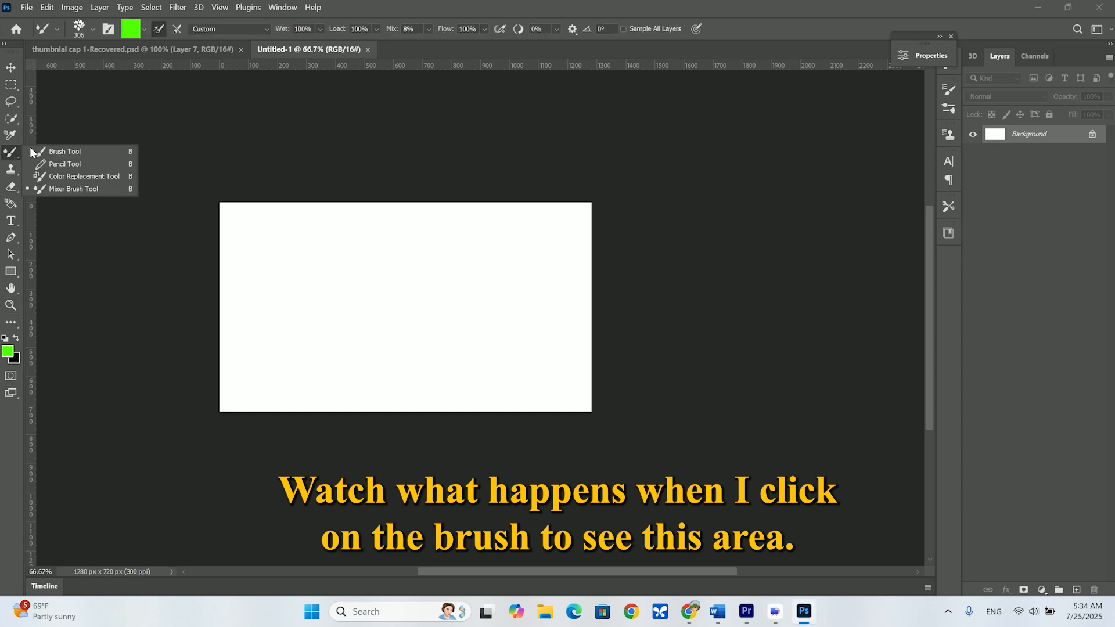
pyautogui.click(62, 151)
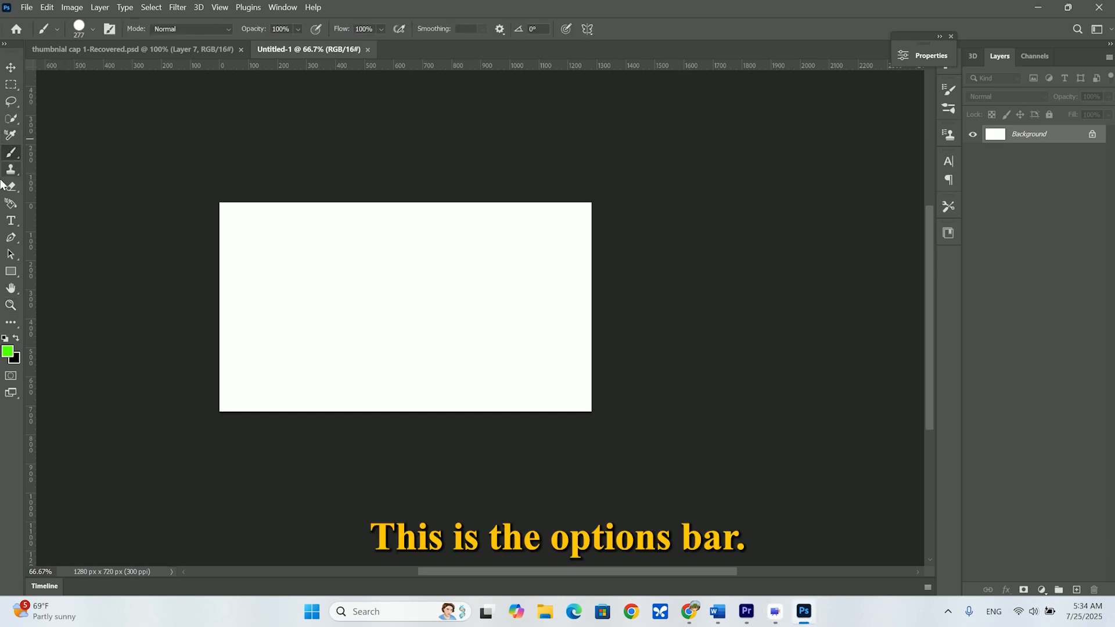
pyautogui.click(289, 284)
pyautogui.click(400, 301)
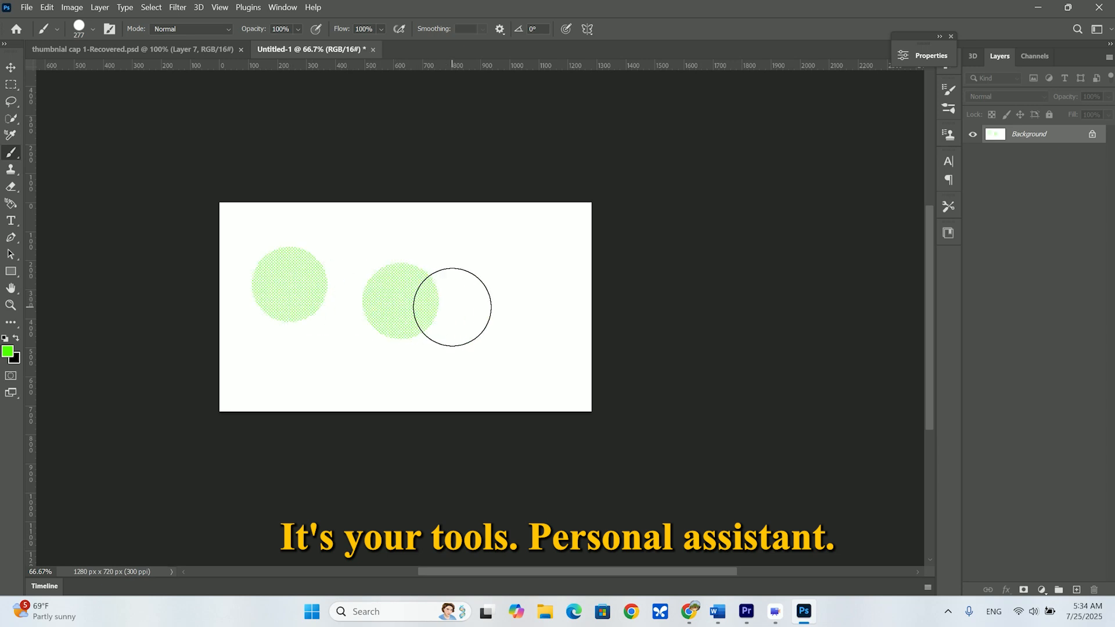
pyautogui.click(455, 287)
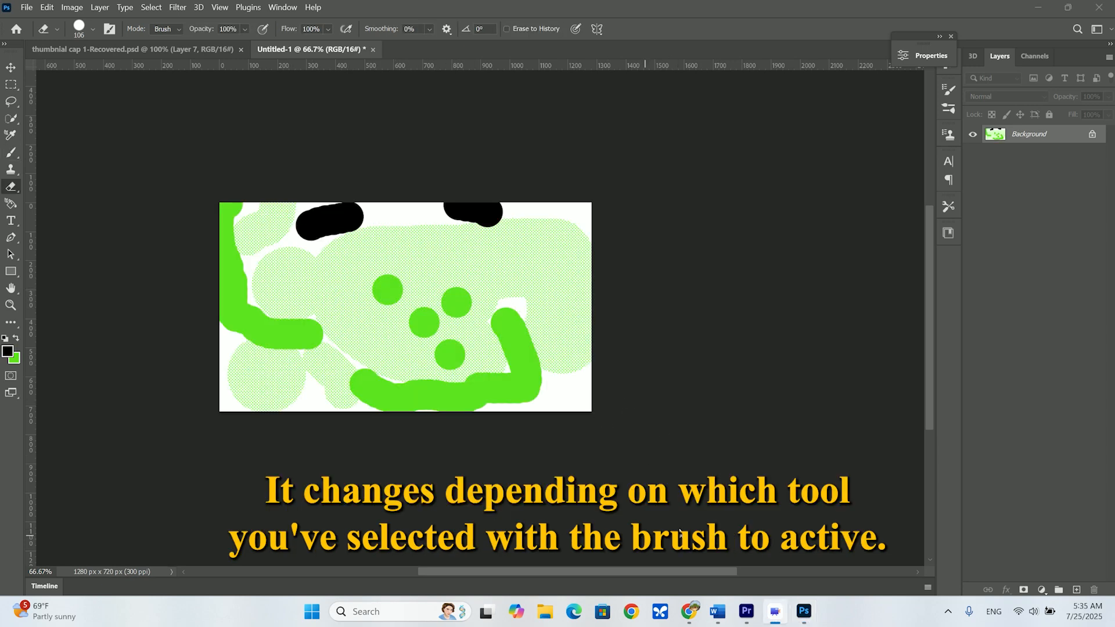
pyautogui.click(92, 28)
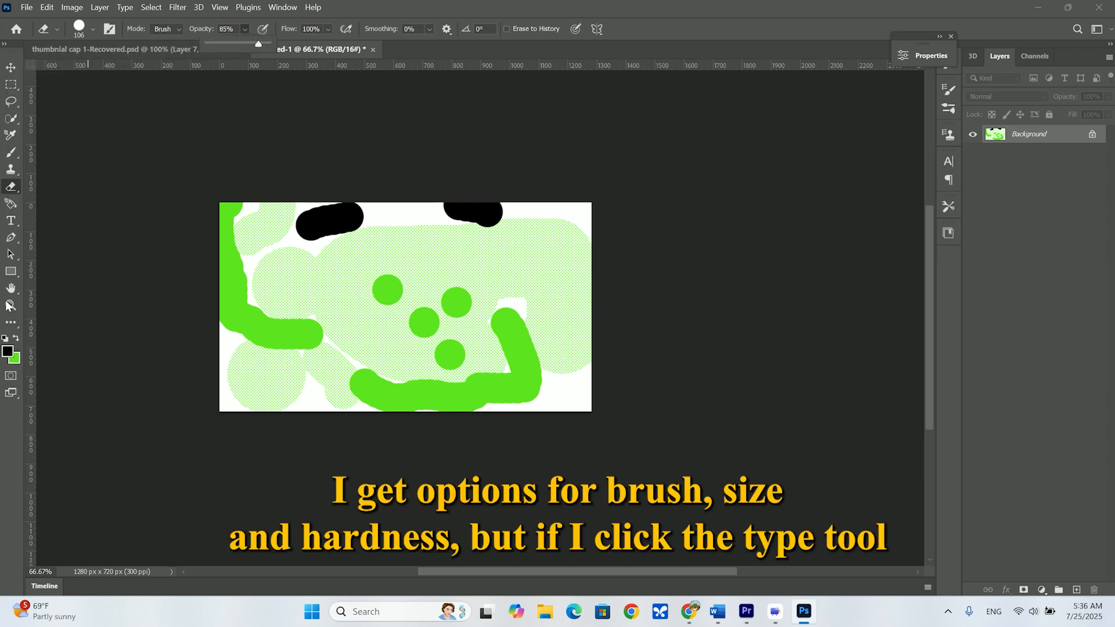
# Add the text "welvome" in 24 pt Cooper Black near the canvas's upper left corner, with black (000000) as its colour
pyautogui.click(11, 223)
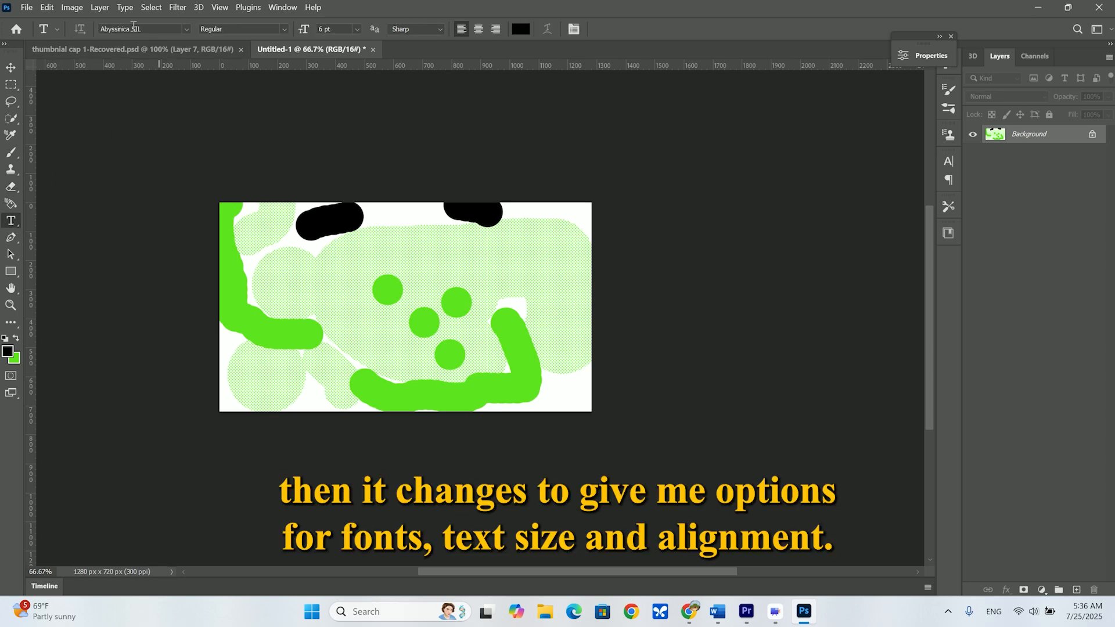
pyautogui.click(186, 29)
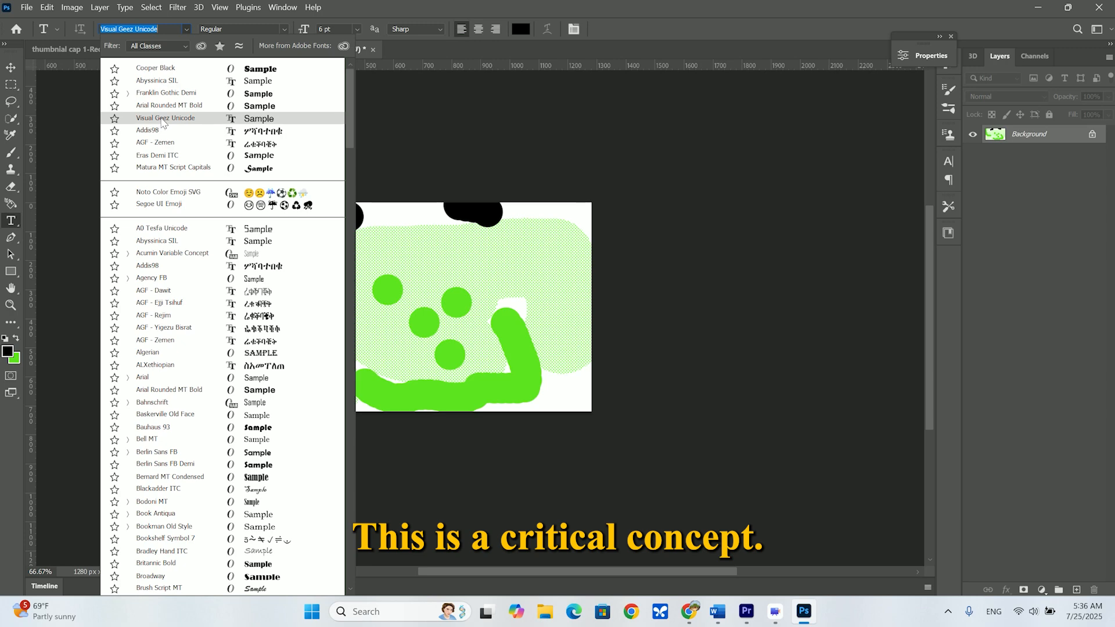
pyautogui.click(162, 70)
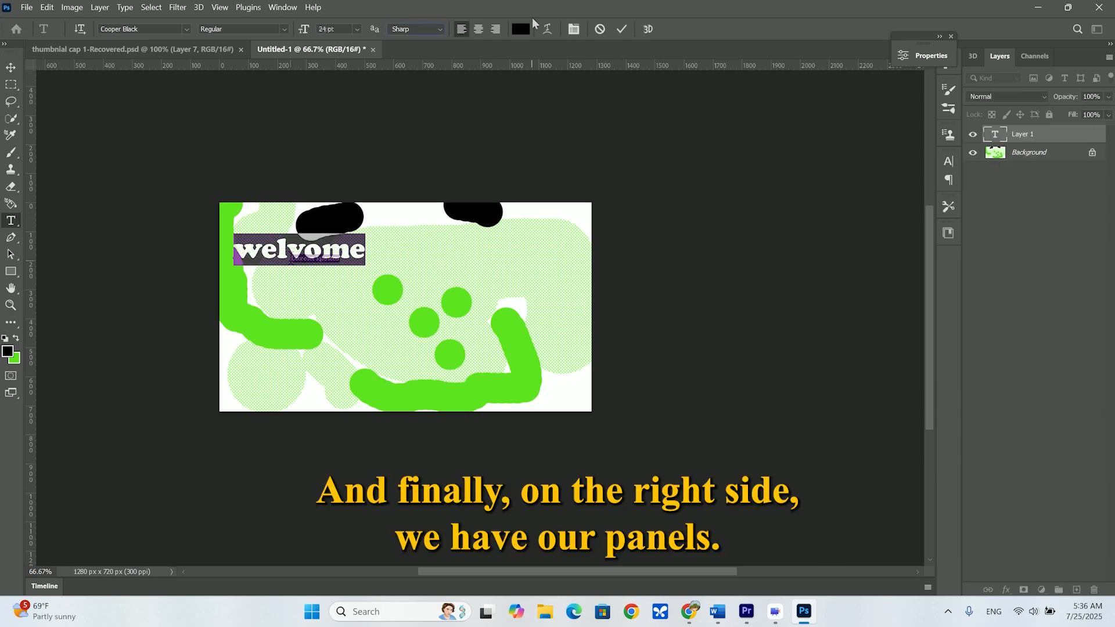
pyautogui.click(521, 30)
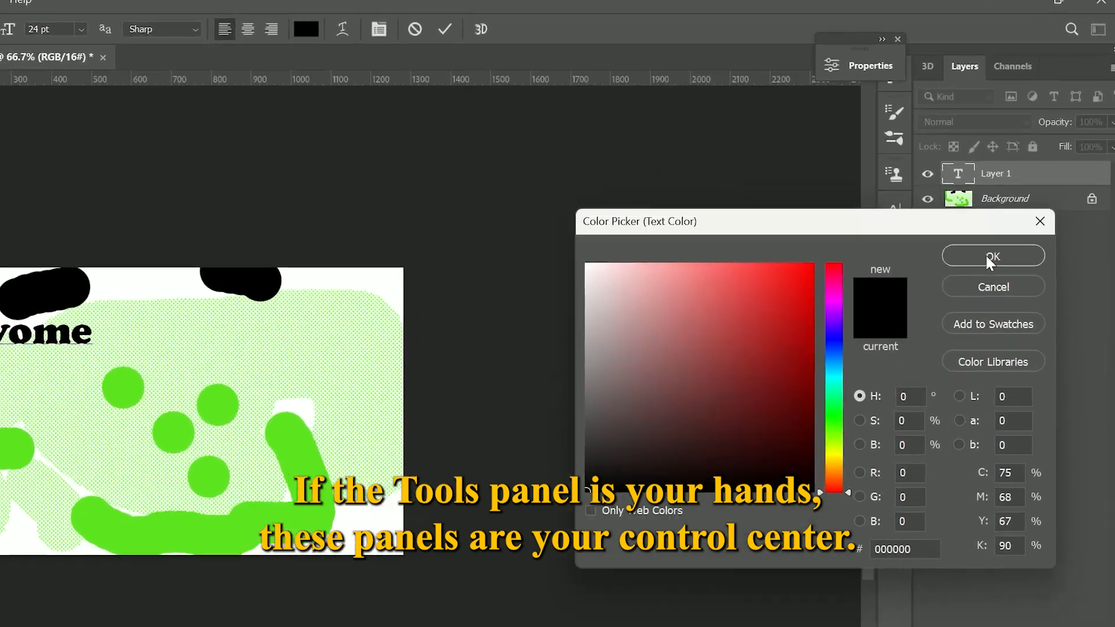
pyautogui.click(1020, 194)
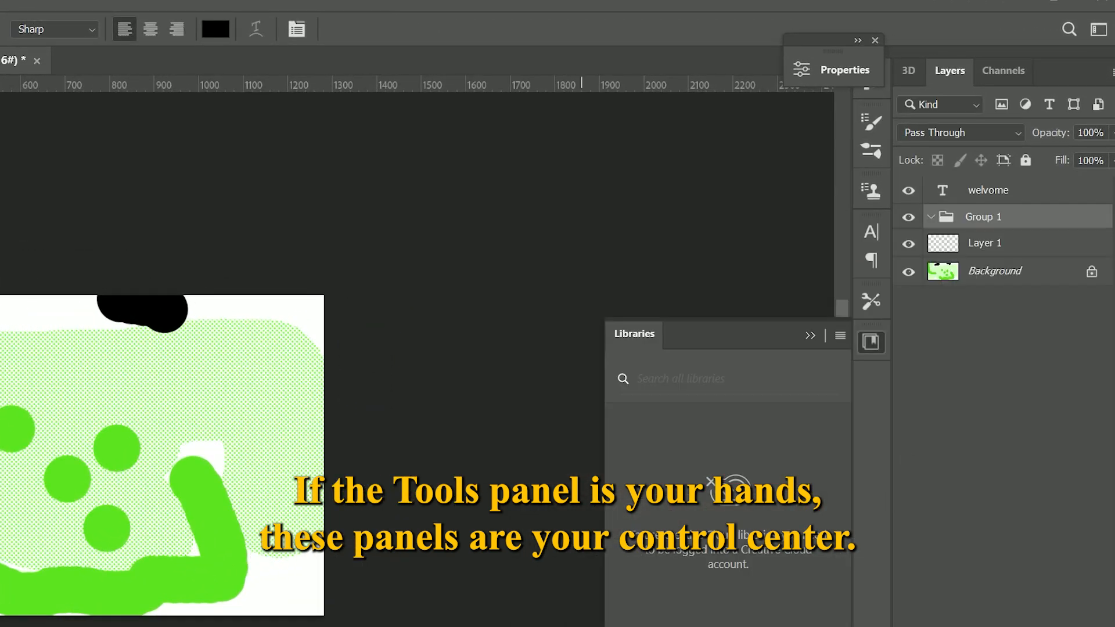
# View the document's colour channels and return to its layers
pyautogui.click(916, 71)
pyautogui.click(942, 67)
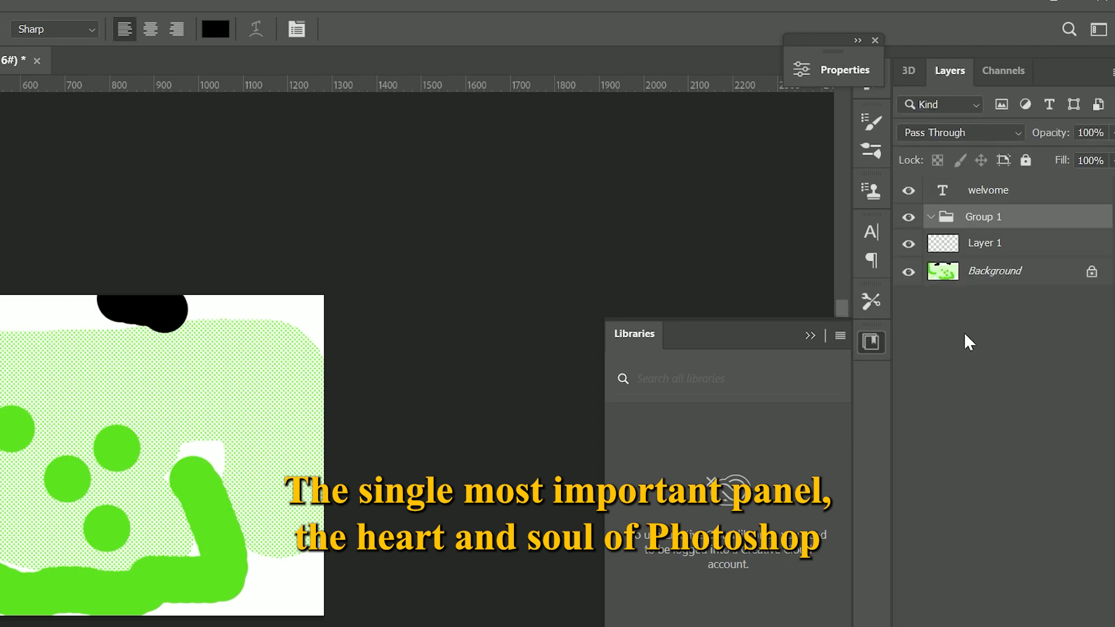
pyautogui.click(1001, 71)
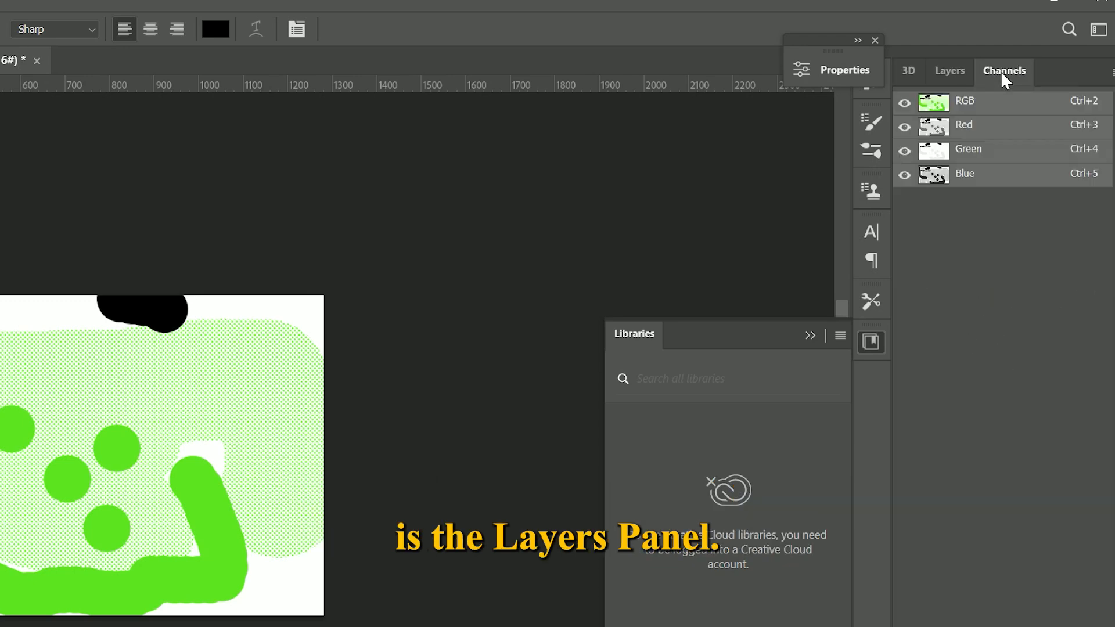
pyautogui.click(950, 70)
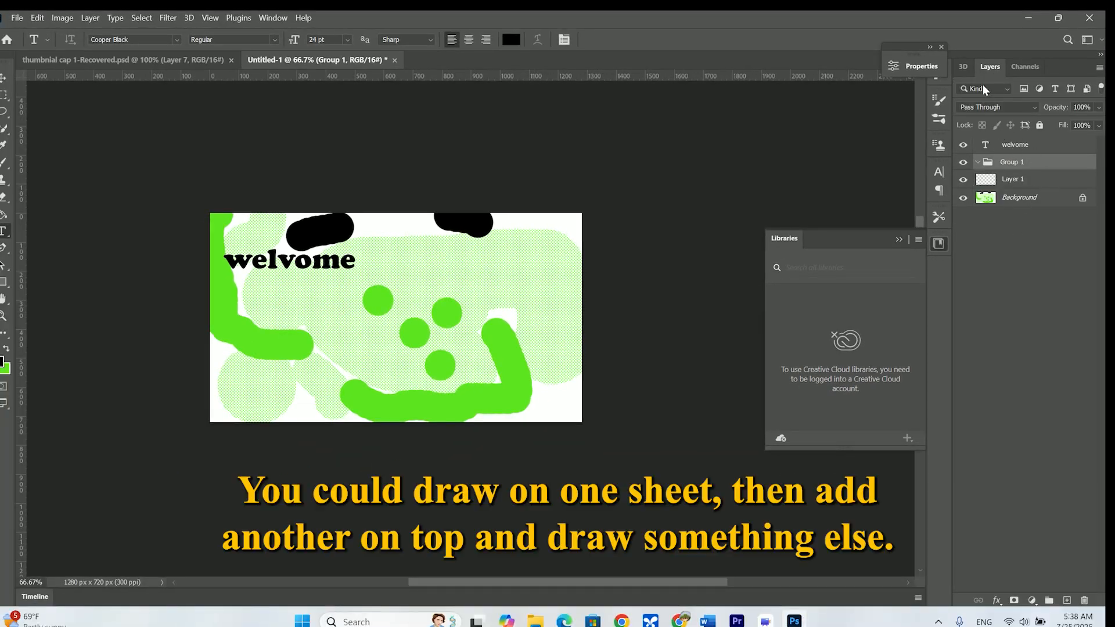
# Add a new empty layer inside Group 1 and create a nested group there
pyautogui.click(1067, 601)
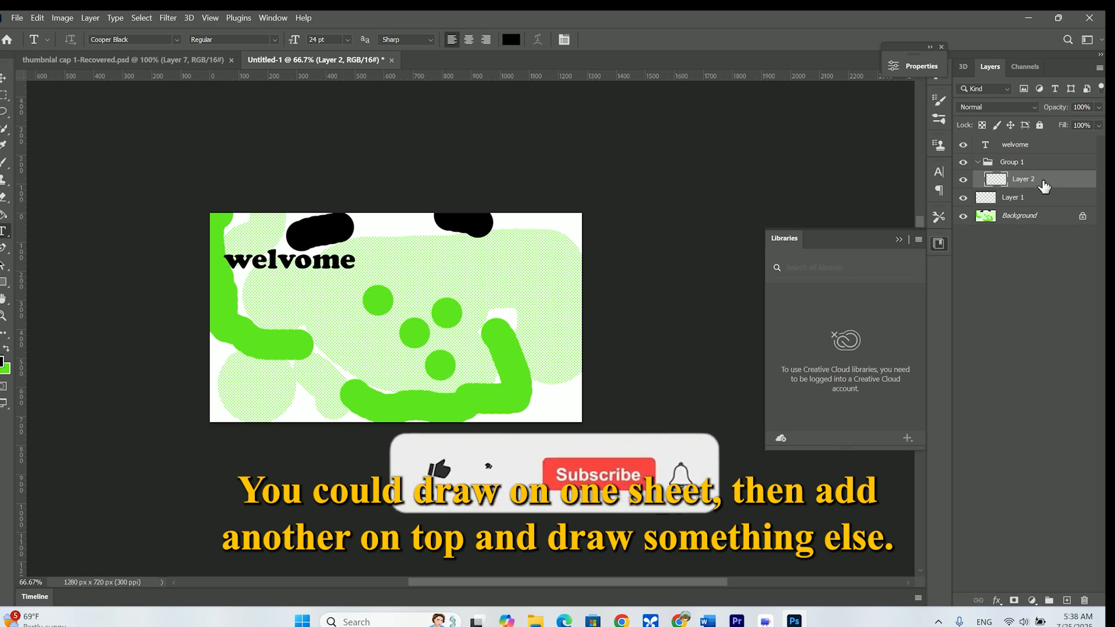
pyautogui.click(1049, 601)
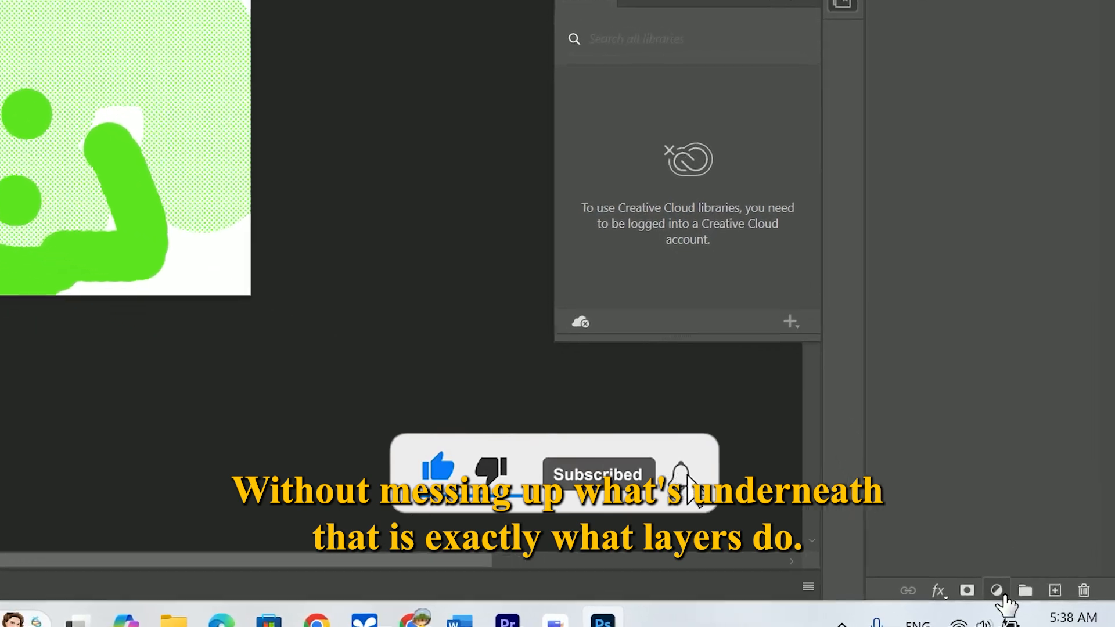
pyautogui.click(1027, 599)
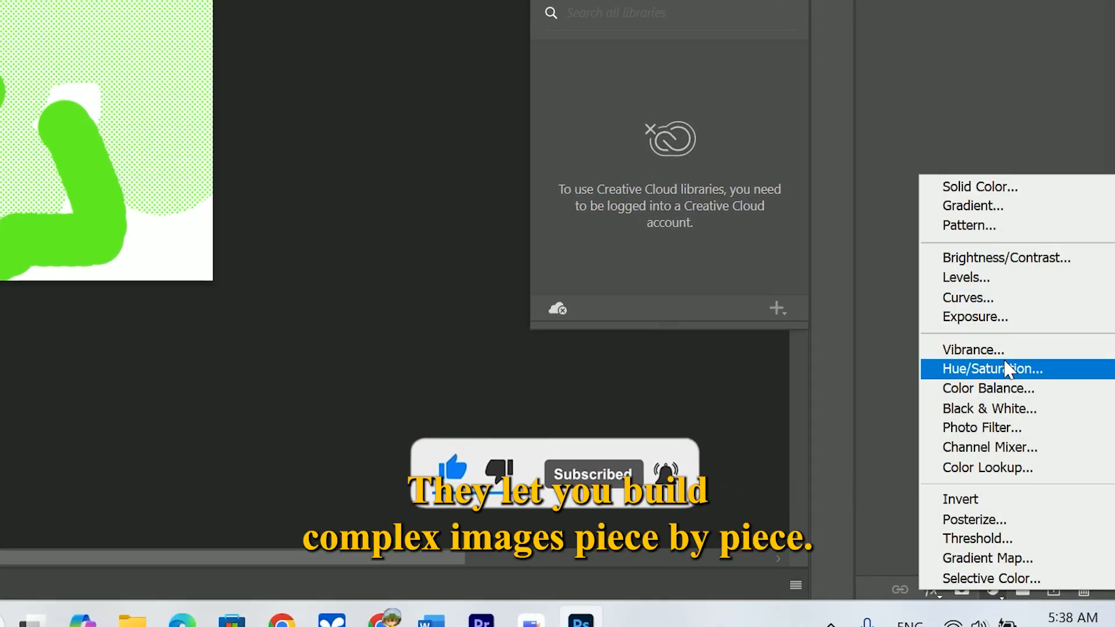
pyautogui.click(934, 597)
pyautogui.click(934, 598)
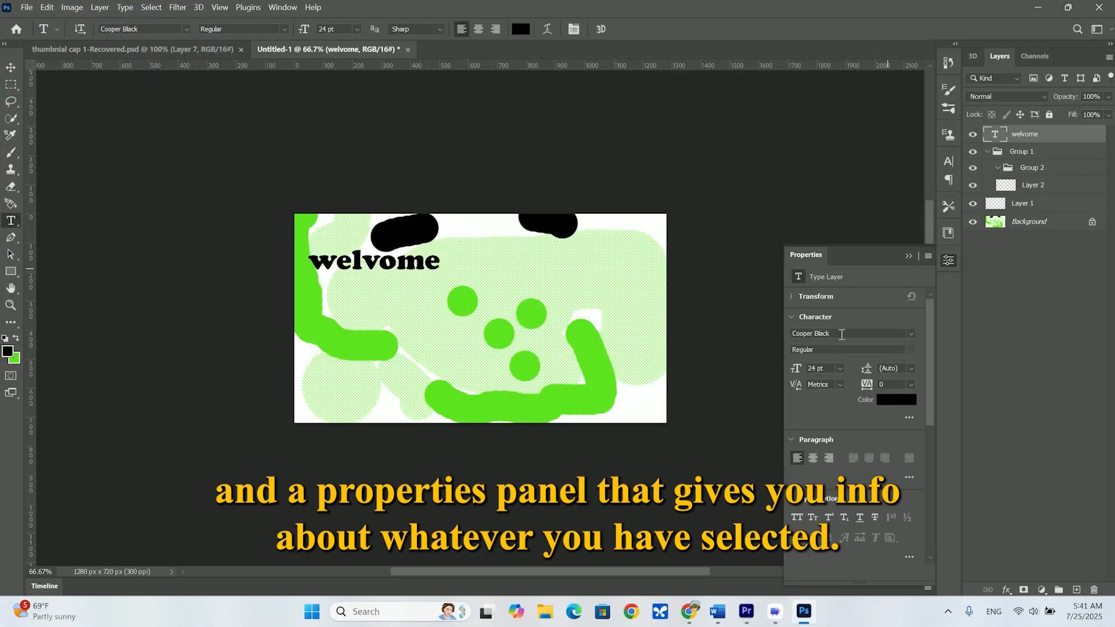
# Try bright green (00ff48) on the "welvome" text and set its colour back to black
pyautogui.scroll(-1, 846, 378)
pyautogui.click(894, 390)
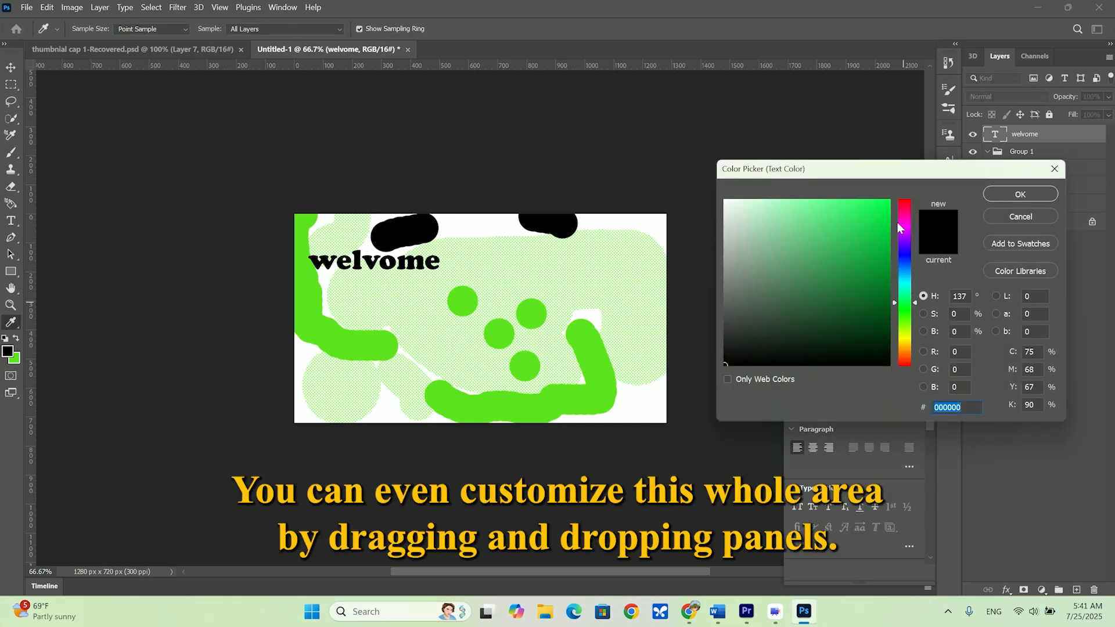
pyautogui.moveTo(861, 225); pyautogui.dragTo(913, 191)
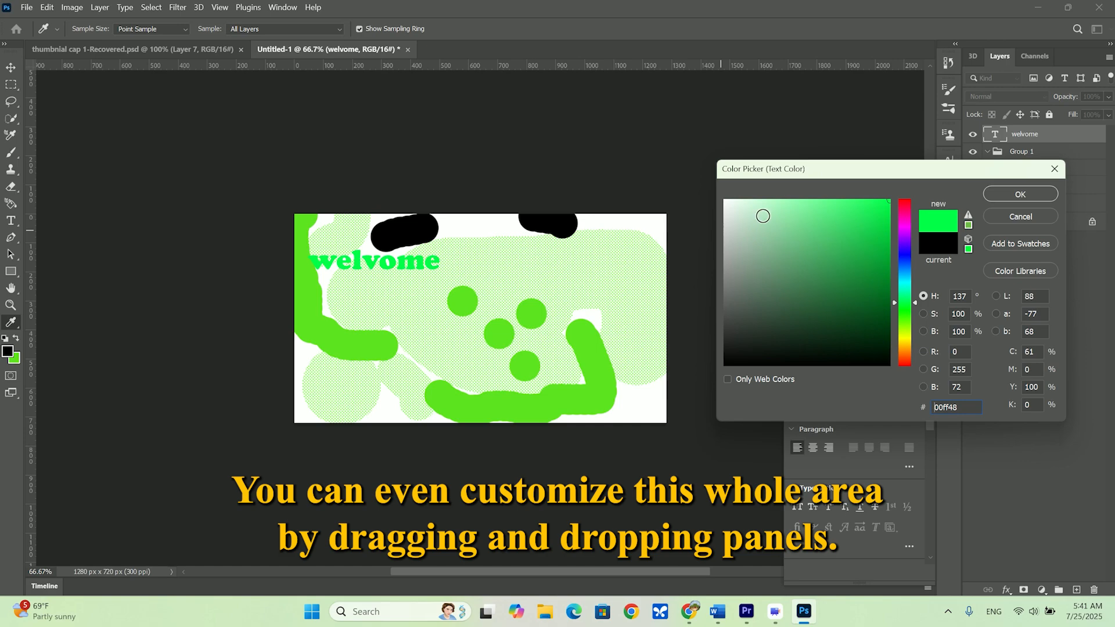
pyautogui.click(763, 216)
pyautogui.click(884, 365)
pyautogui.click(1022, 194)
pyautogui.scroll(-1, 848, 382)
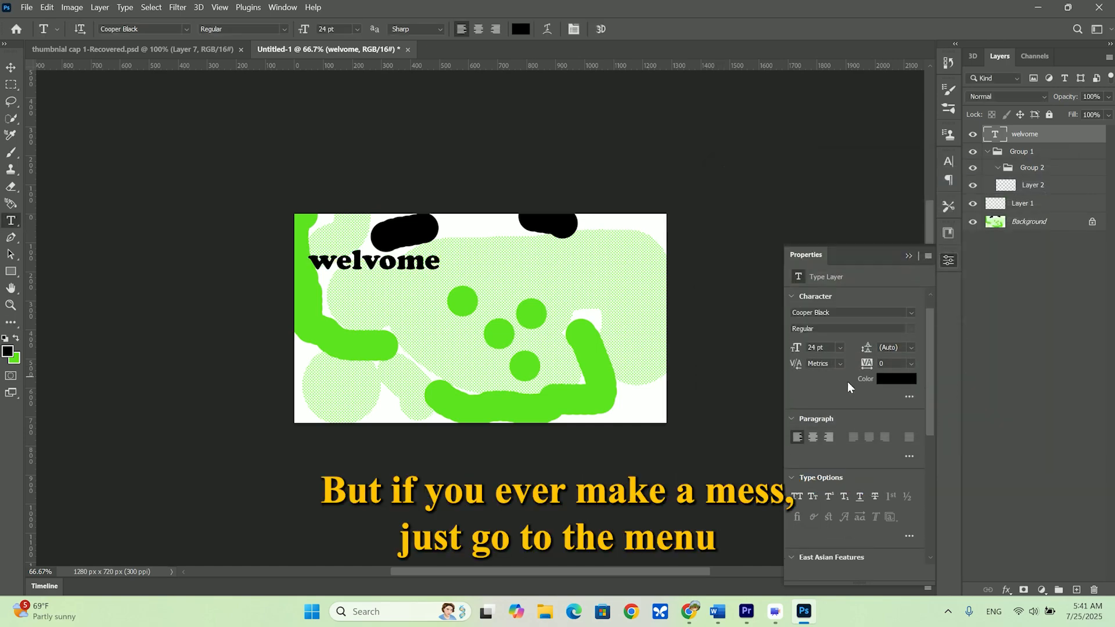
# Reset the workspace to the default panel layout
pyautogui.click(973, 321)
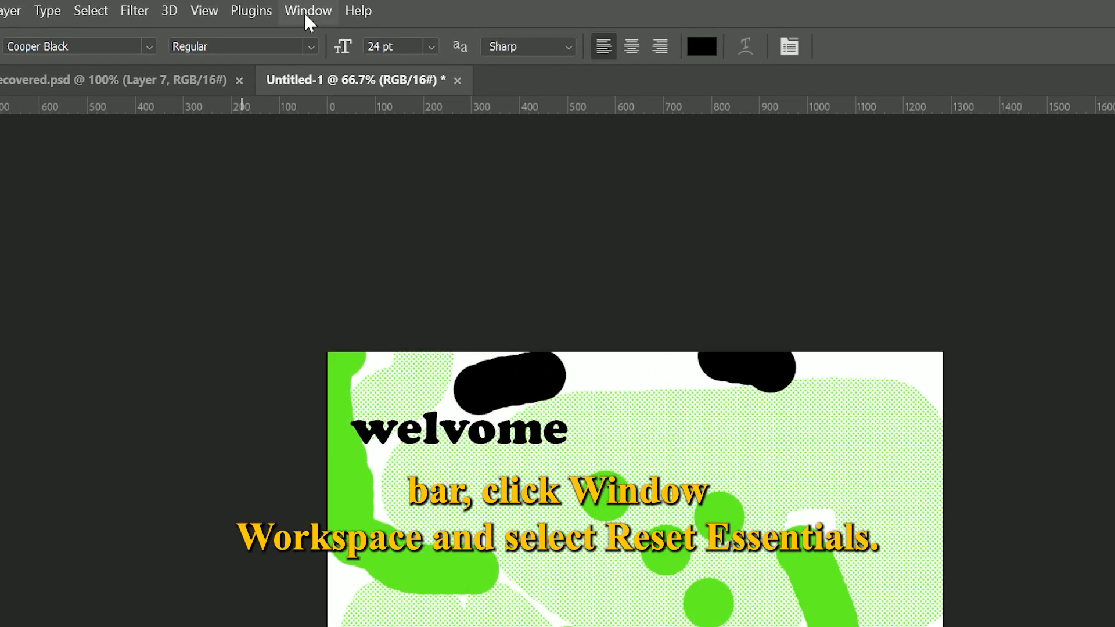
pyautogui.click(308, 17)
pyautogui.moveTo(342, 58)
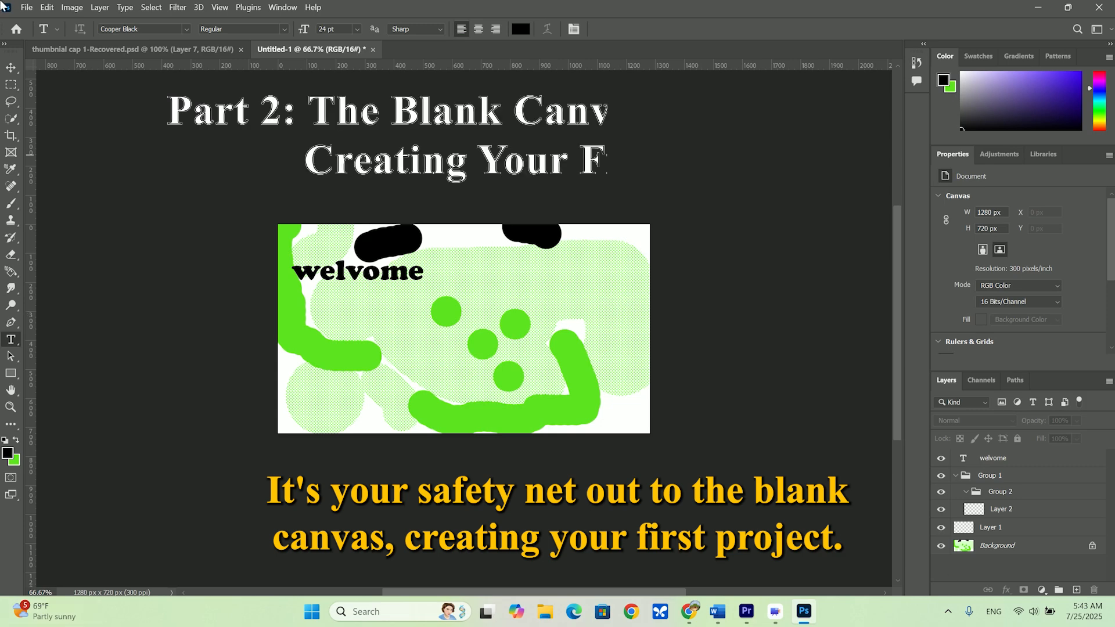
# Browse the available swatches, gradients and patterns
pyautogui.click(979, 56)
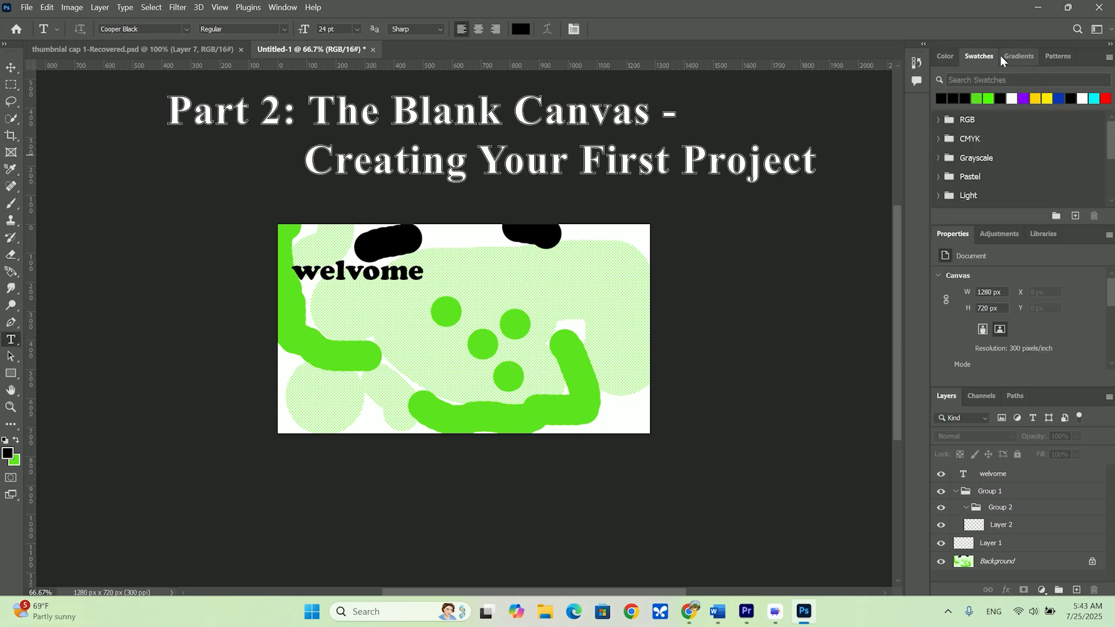
pyautogui.click(1017, 55)
pyautogui.click(1052, 55)
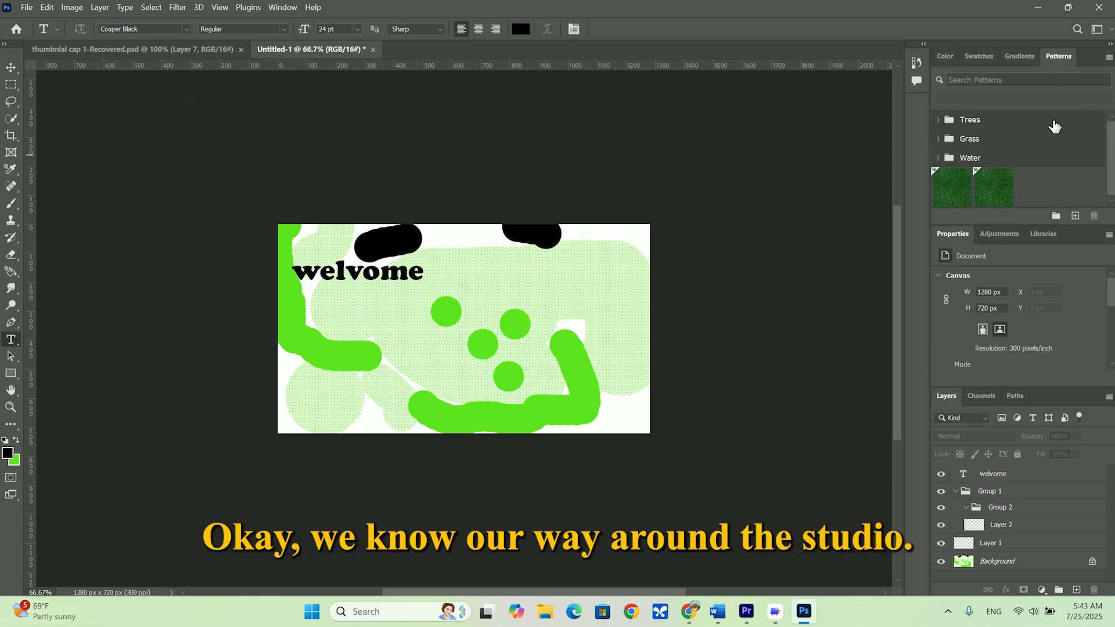
# Look through the document's channels, paths and layers, and bring up the color picker ramp
pyautogui.click(971, 398)
pyautogui.click(1015, 399)
pyautogui.click(946, 397)
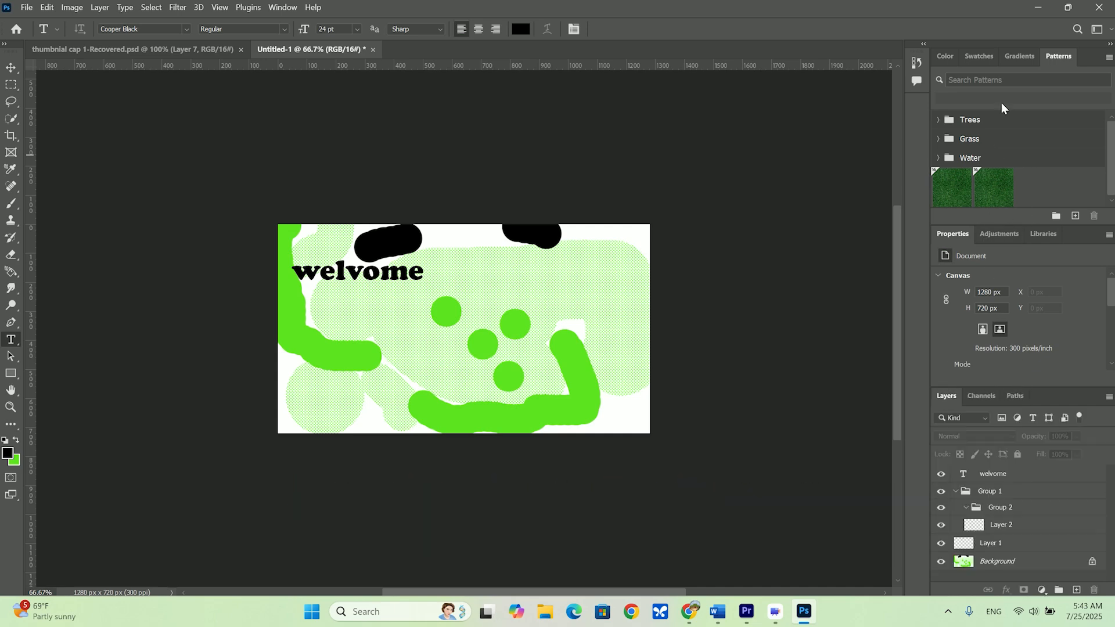
pyautogui.click(945, 57)
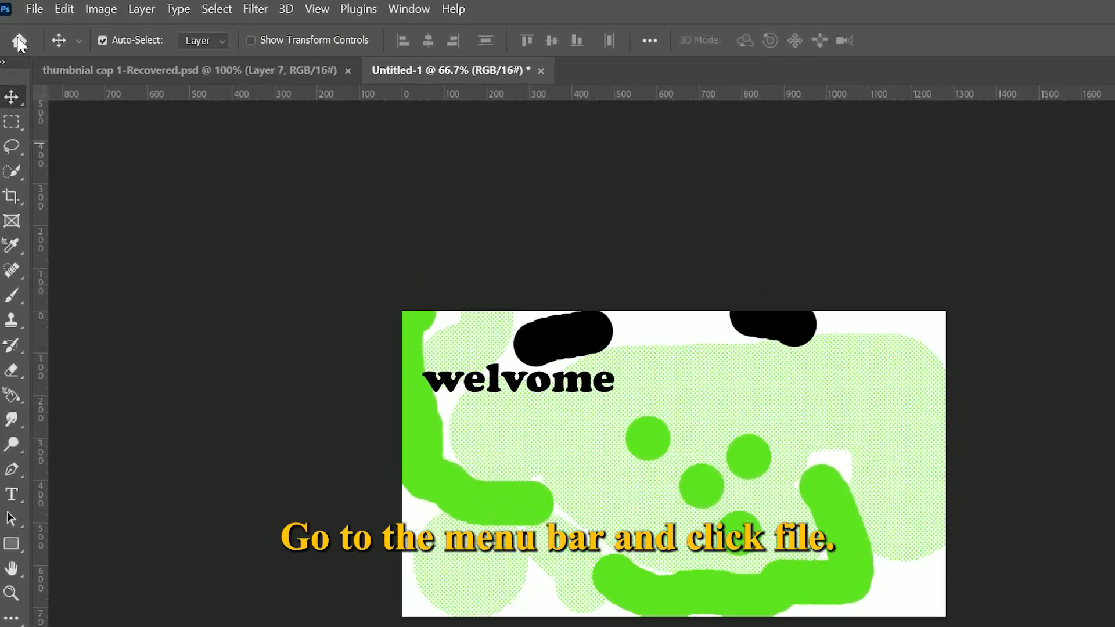
# Start a new document from the Film & Video HDTV 1080p preset and name it "my first creation"
pyautogui.click(35, 9)
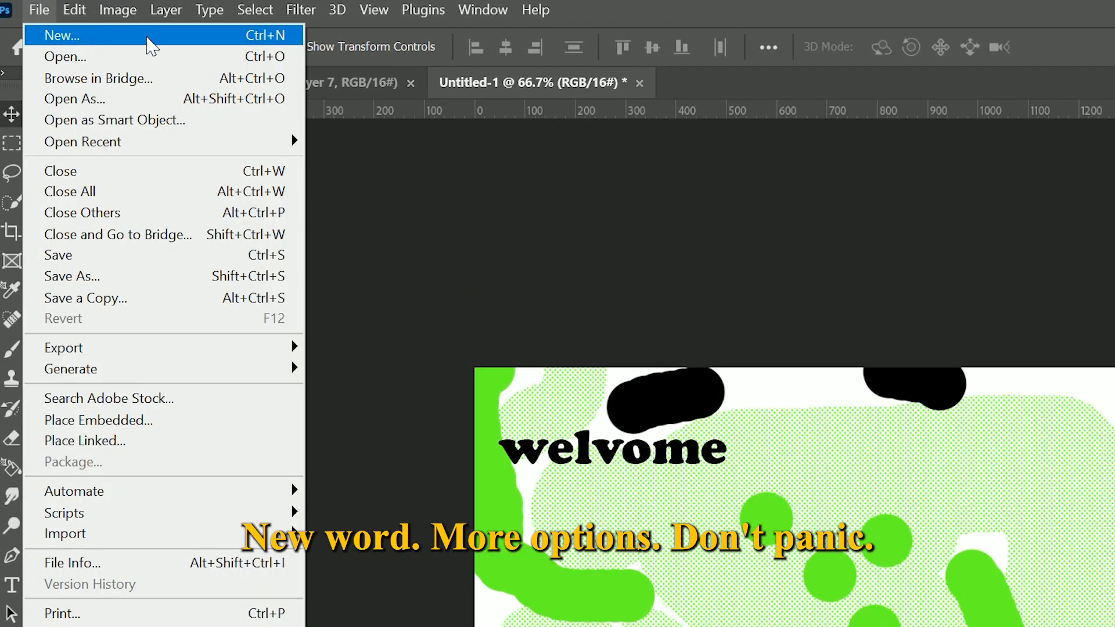
pyautogui.click(172, 42)
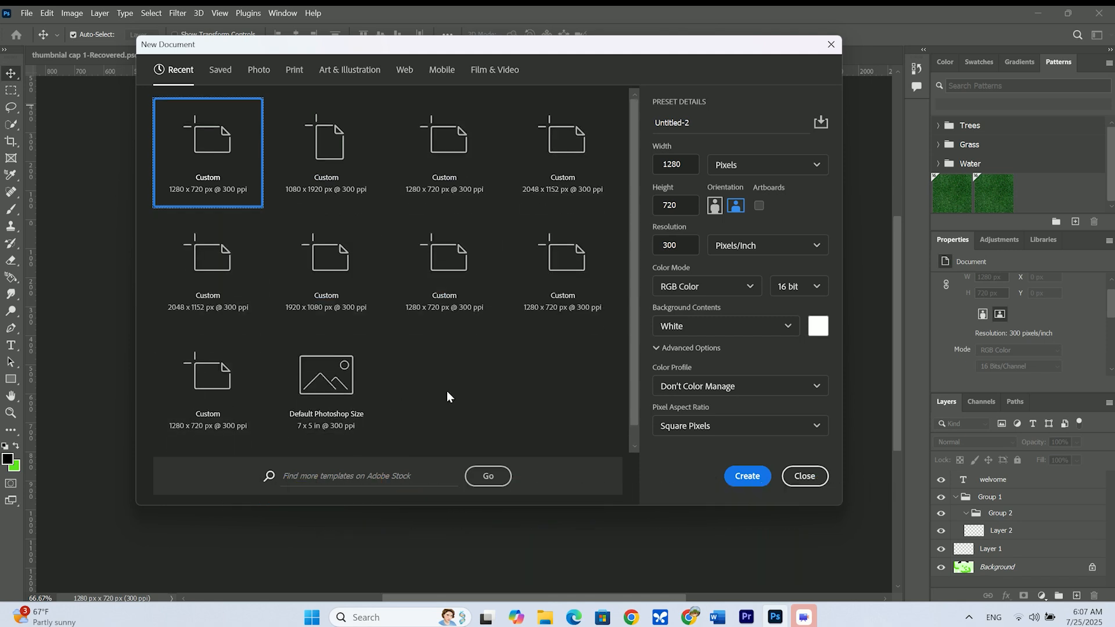
pyautogui.scroll(-1, 447, 391)
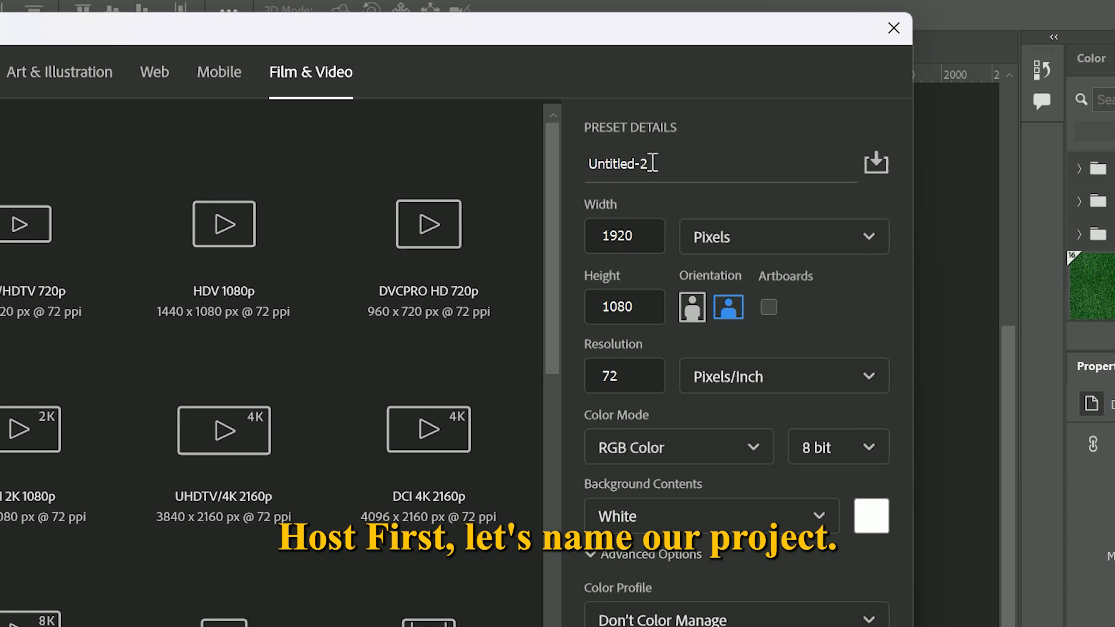
pyautogui.moveTo(683, 124); pyautogui.dragTo(669, 121)
pyautogui.moveTo(628, 160); pyautogui.dragTo(588, 159)
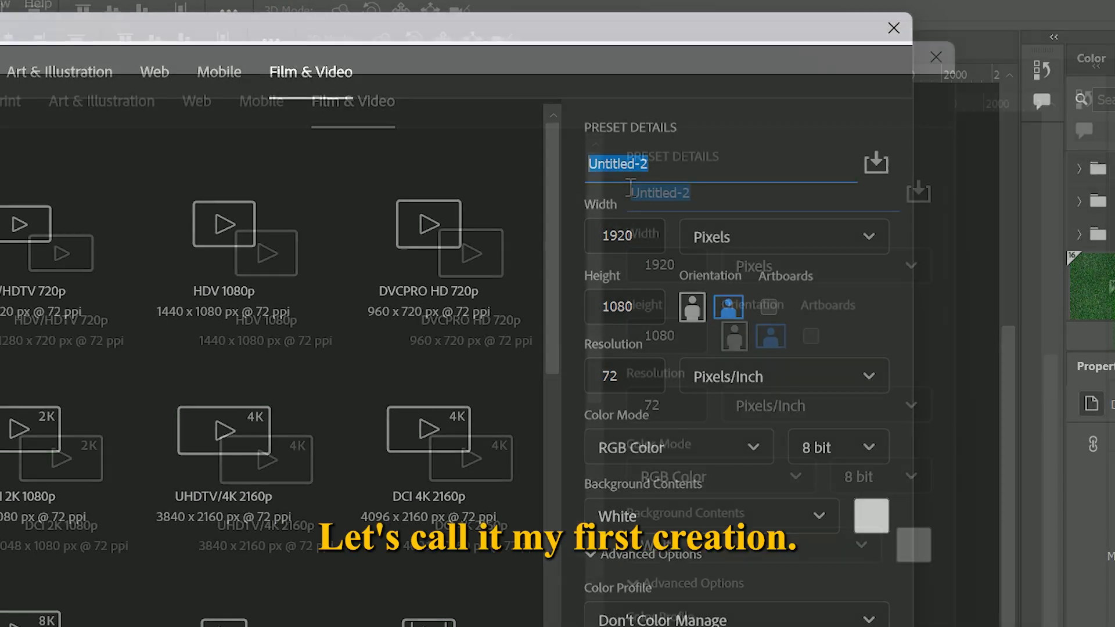
pyautogui.write('my first creation')
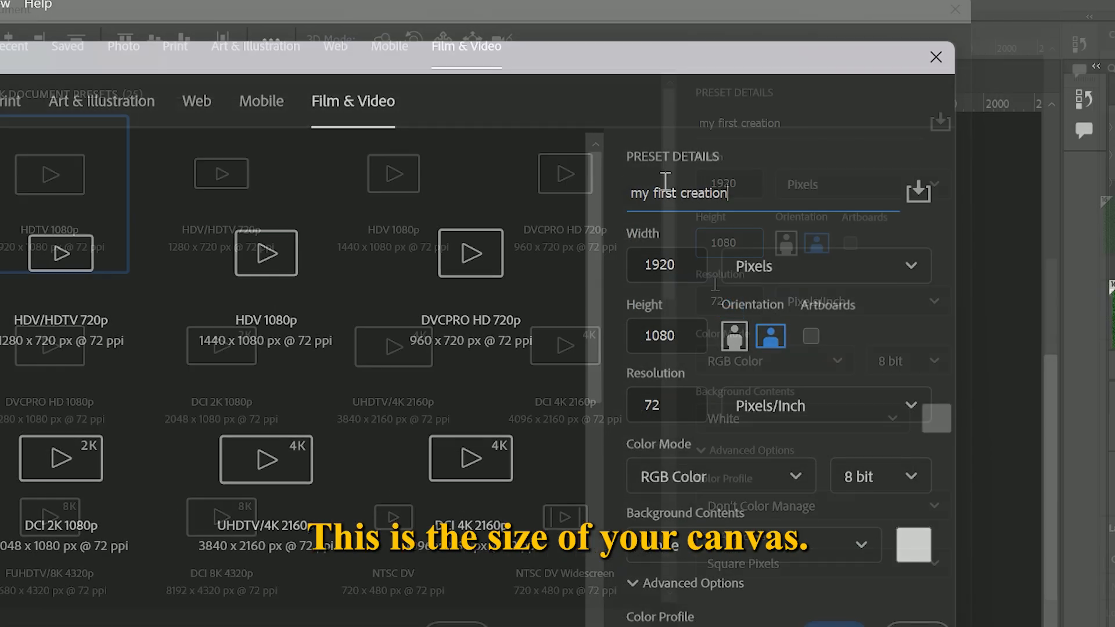
# Set the new document's width to 1080 pixels to make a square canvas, keeping Pixels as the unit
pyautogui.click(692, 324)
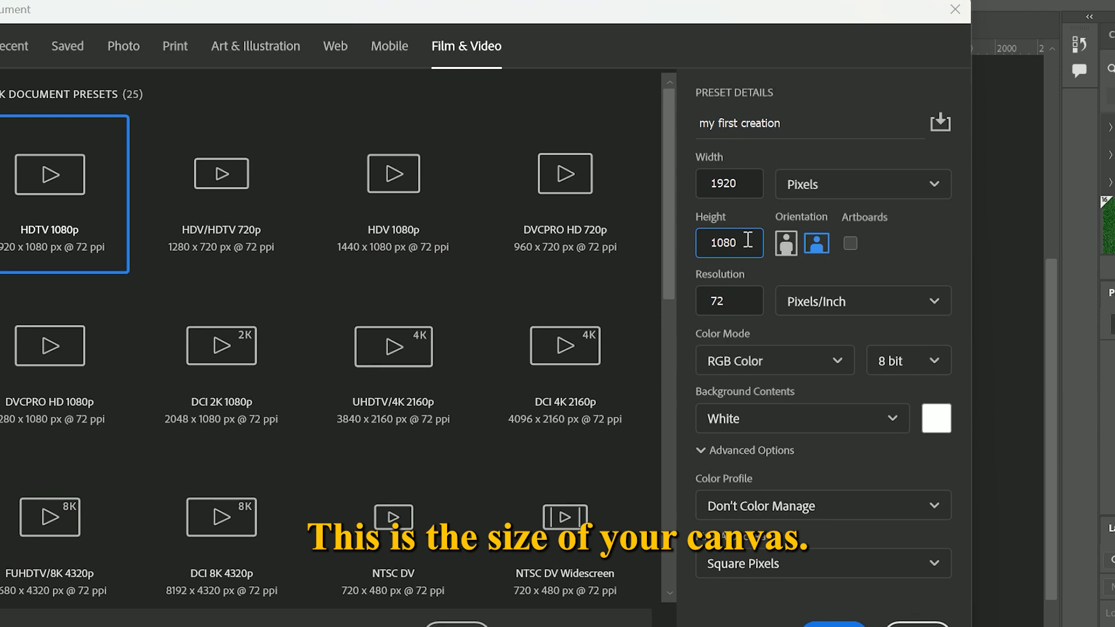
pyautogui.doubleClick(748, 240)
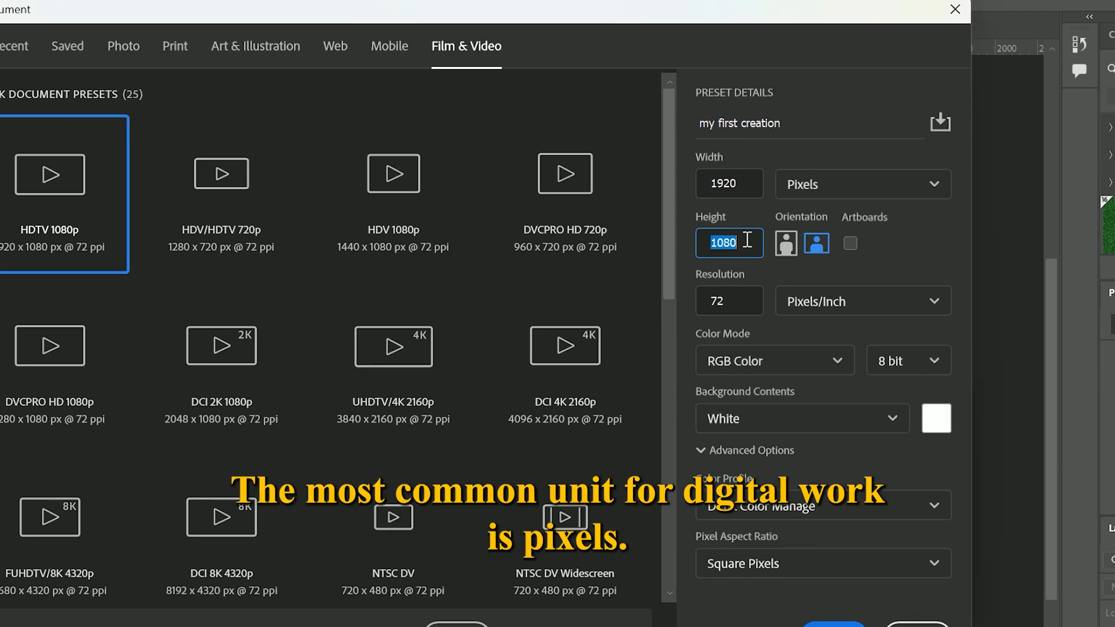
pyautogui.click(747, 185)
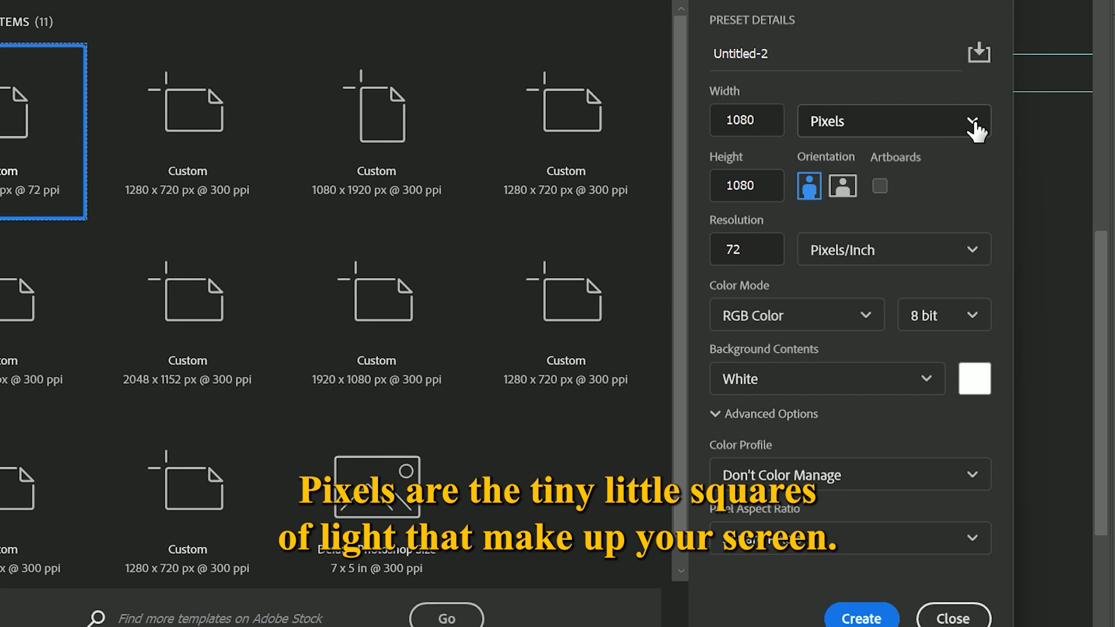
pyautogui.click(975, 124)
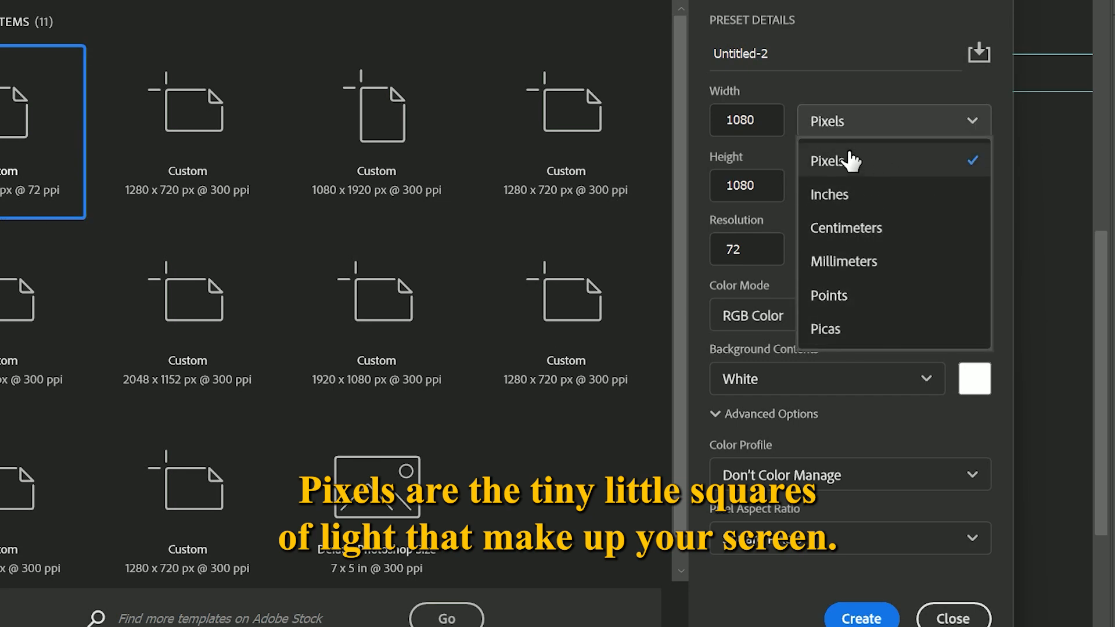
pyautogui.click(873, 159)
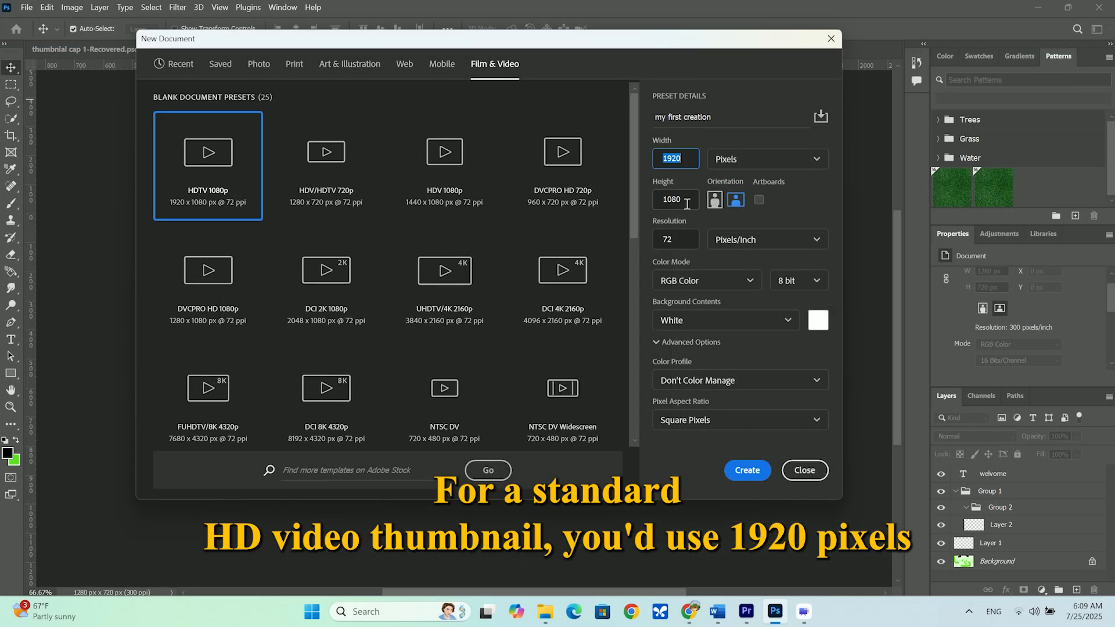
pyautogui.click(685, 158)
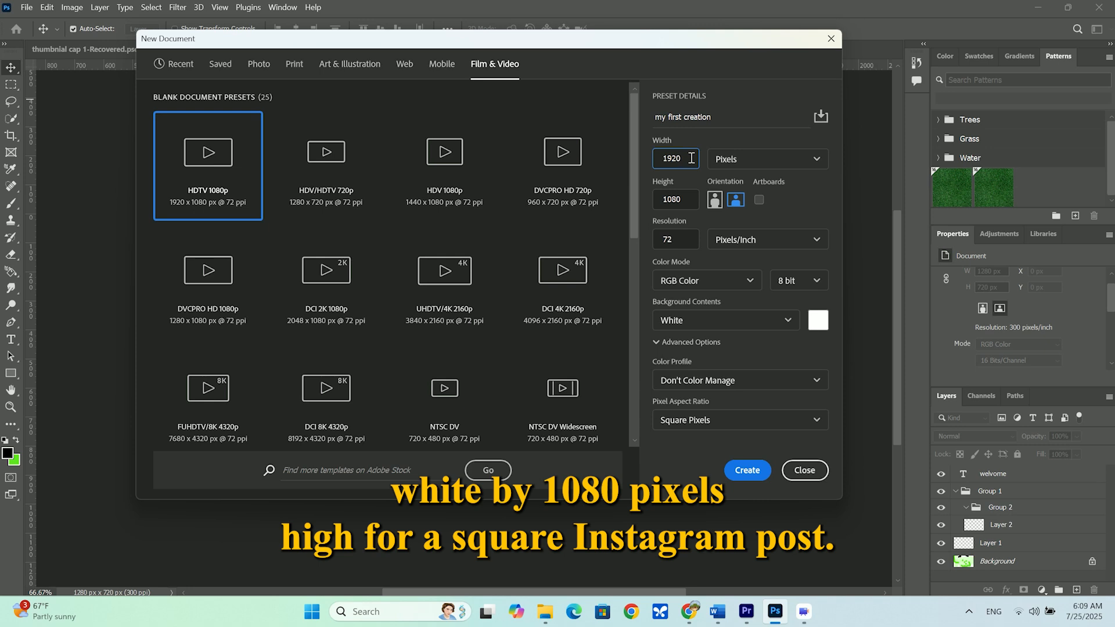
pyautogui.doubleClick(658, 158)
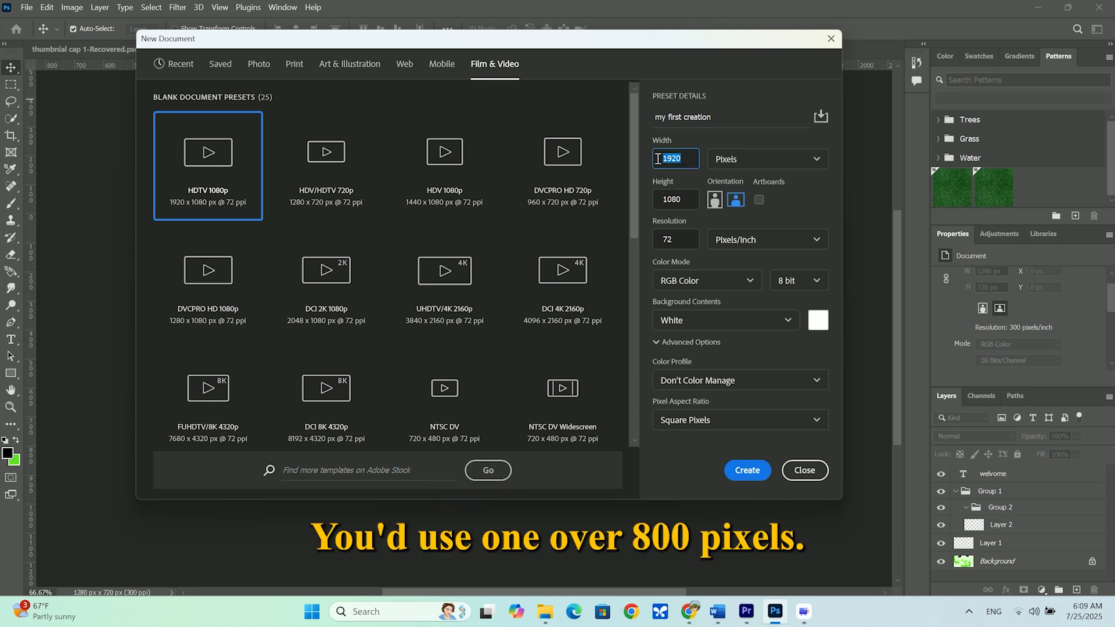
pyautogui.write('1080')
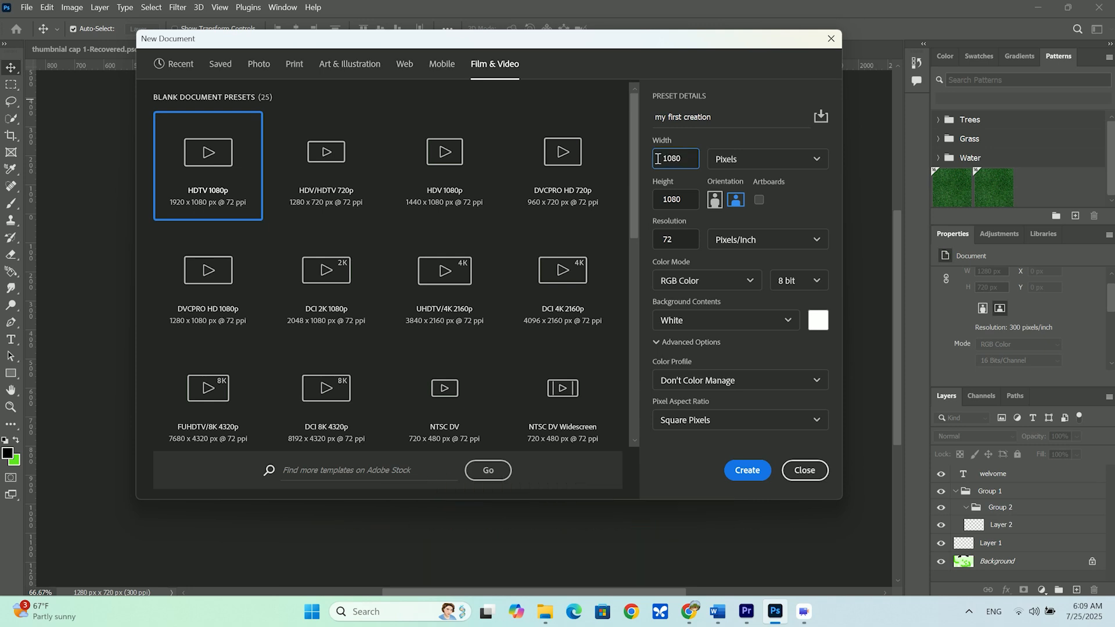
pyautogui.click(679, 180)
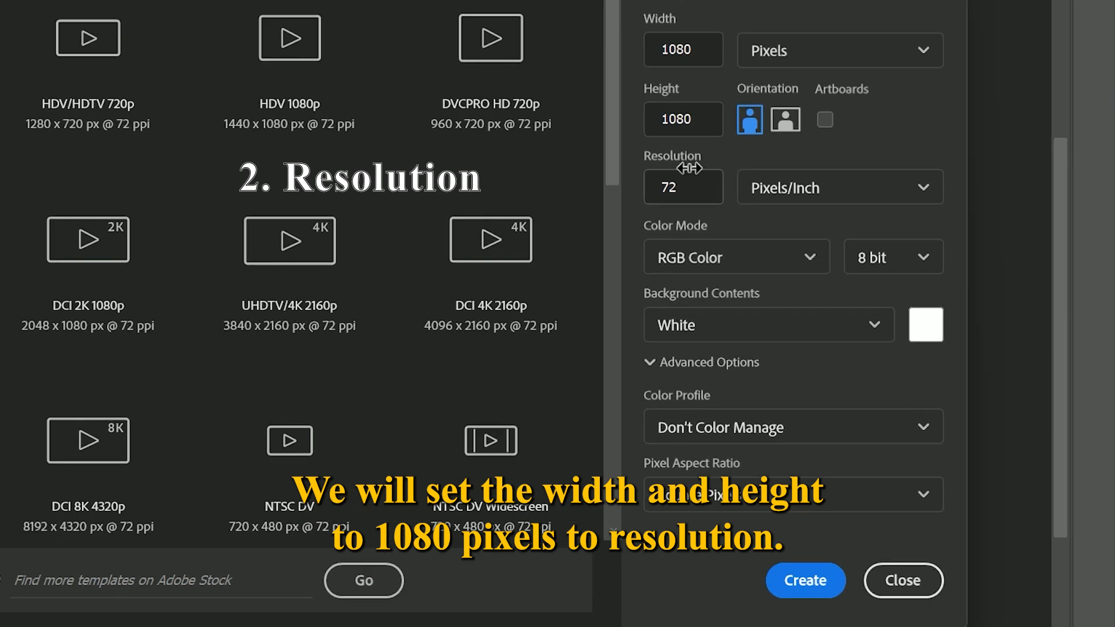
# Choose Pixels/Inch as the resolution unit of the new document
pyautogui.click(693, 188)
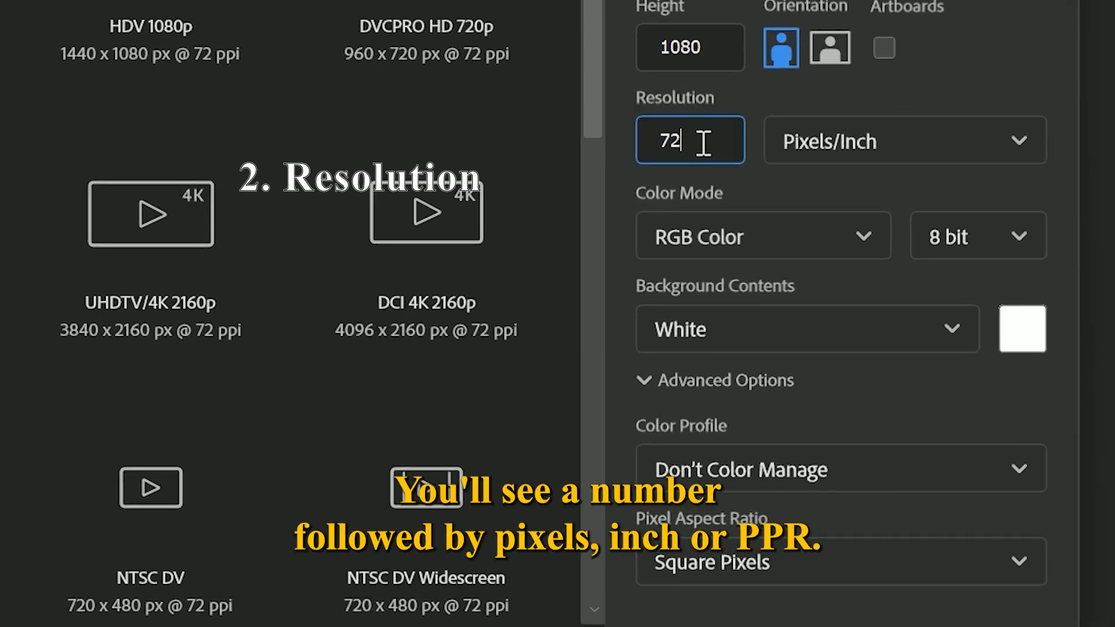
pyautogui.click(1002, 144)
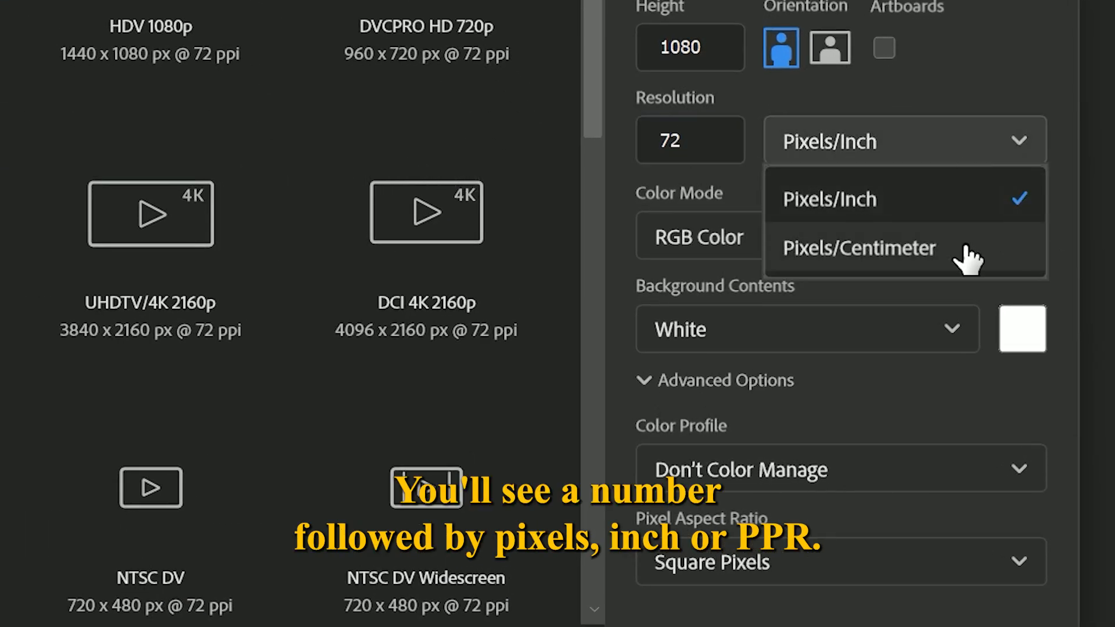
pyautogui.click(904, 200)
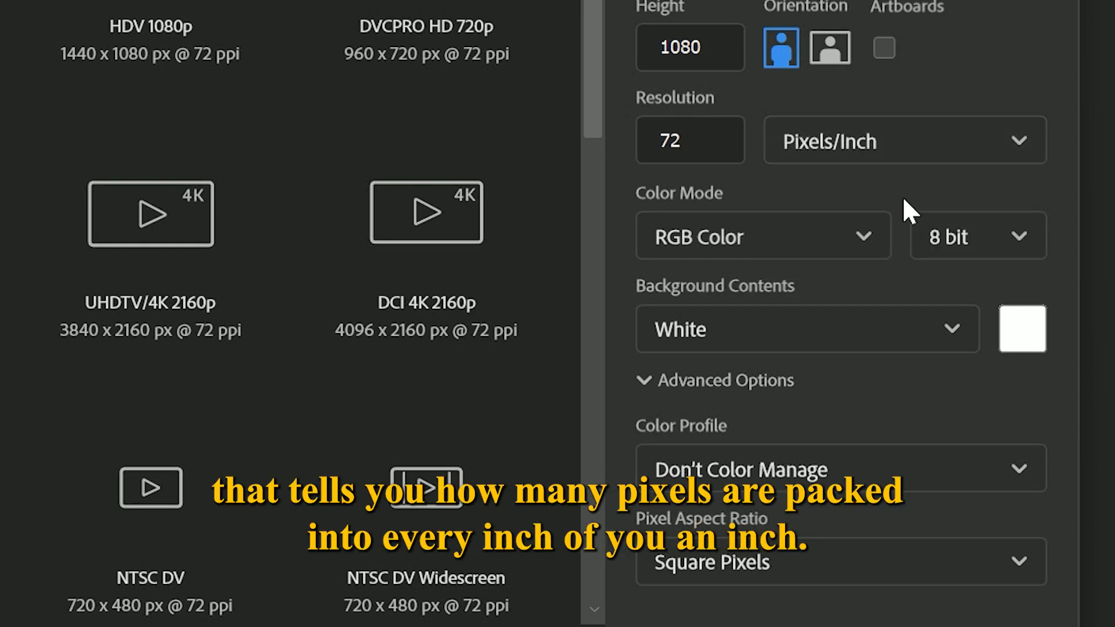
# Try a resolution of 300 pixels/inch for the new document
pyautogui.click(720, 144)
pyautogui.moveTo(710, 143); pyautogui.dragTo(646, 141)
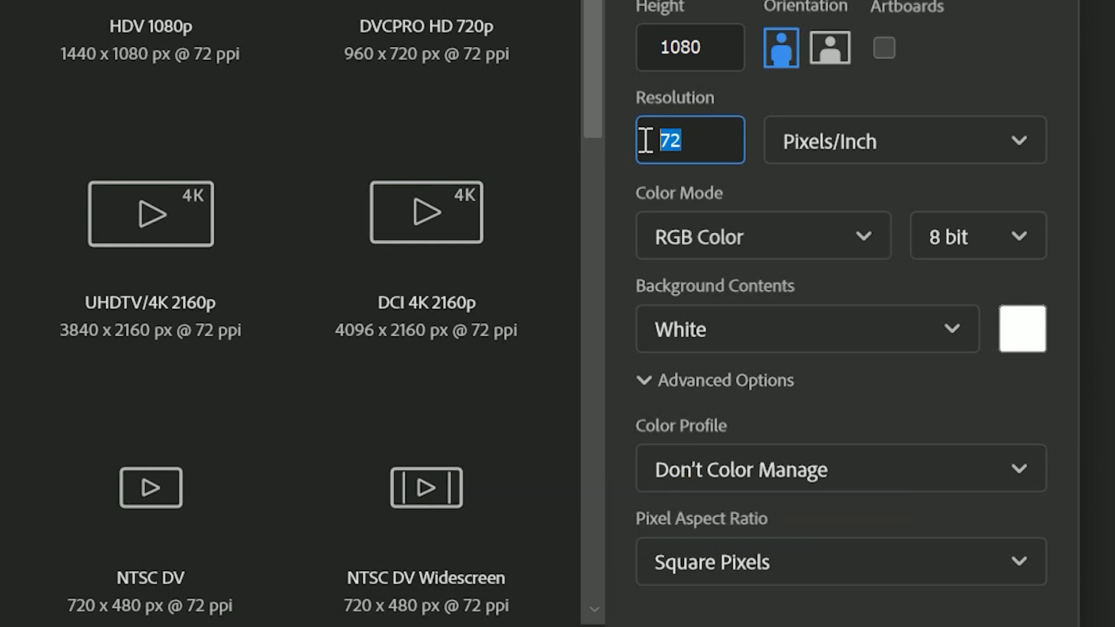
pyautogui.click(719, 141)
pyautogui.moveTo(719, 141); pyautogui.dragTo(616, 146)
pyautogui.write('39')
pyautogui.press('BackSpace')
pyautogui.write('00')
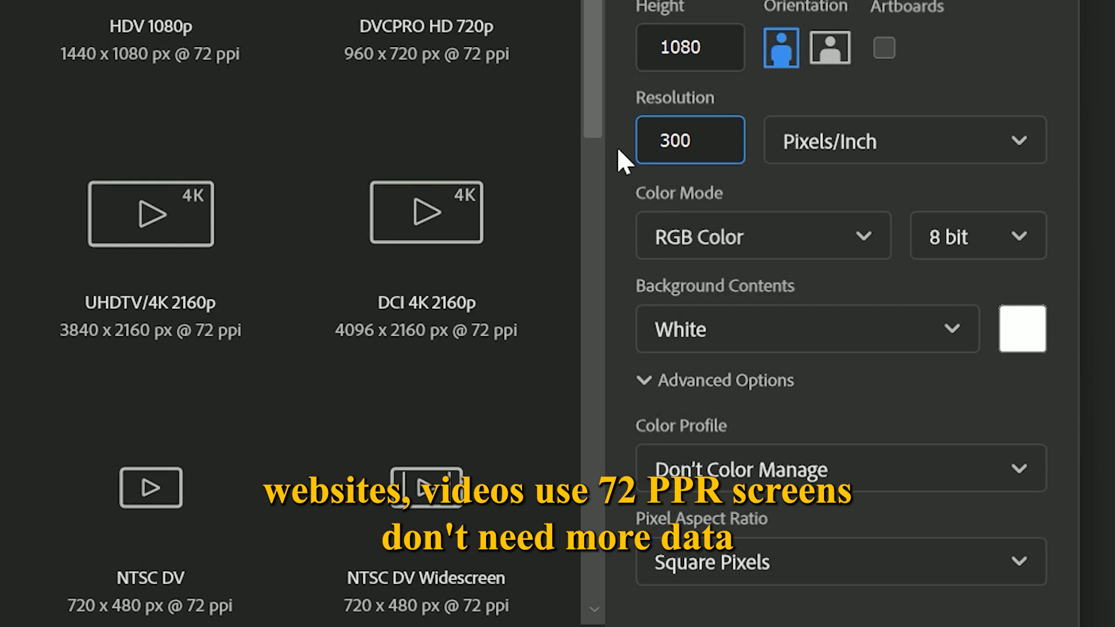
# Set the new document's resolution to 72 pixels/inch
pyautogui.press('BackSpace')
pyautogui.press('BackSpace')
pyautogui.press('BackSpace')
pyautogui.write('72')
pyautogui.press('Tab')
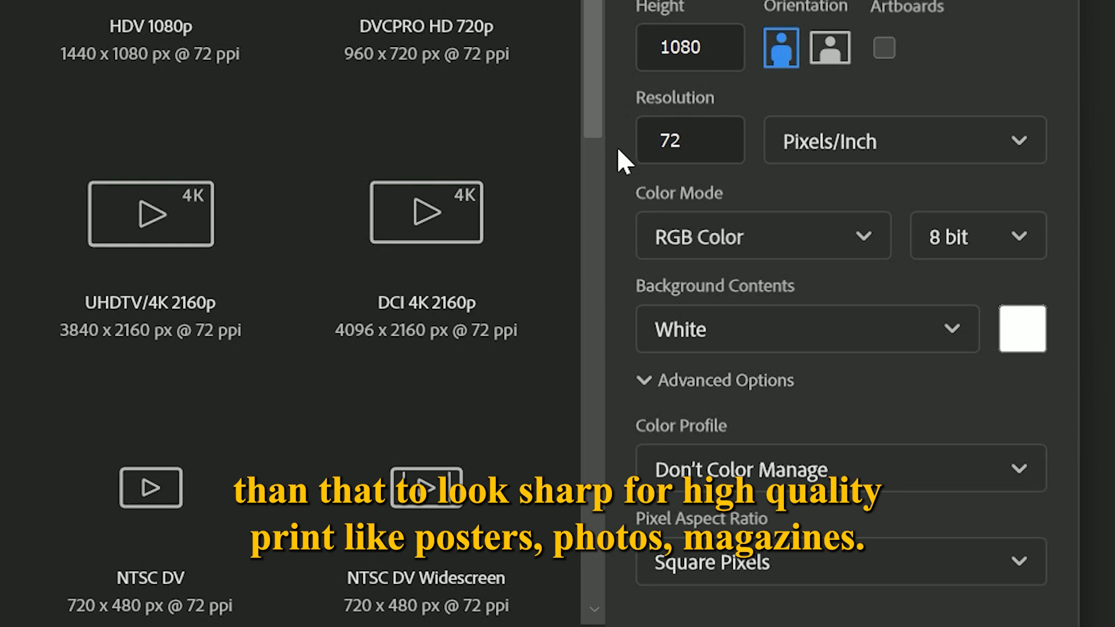
pyautogui.click(704, 152)
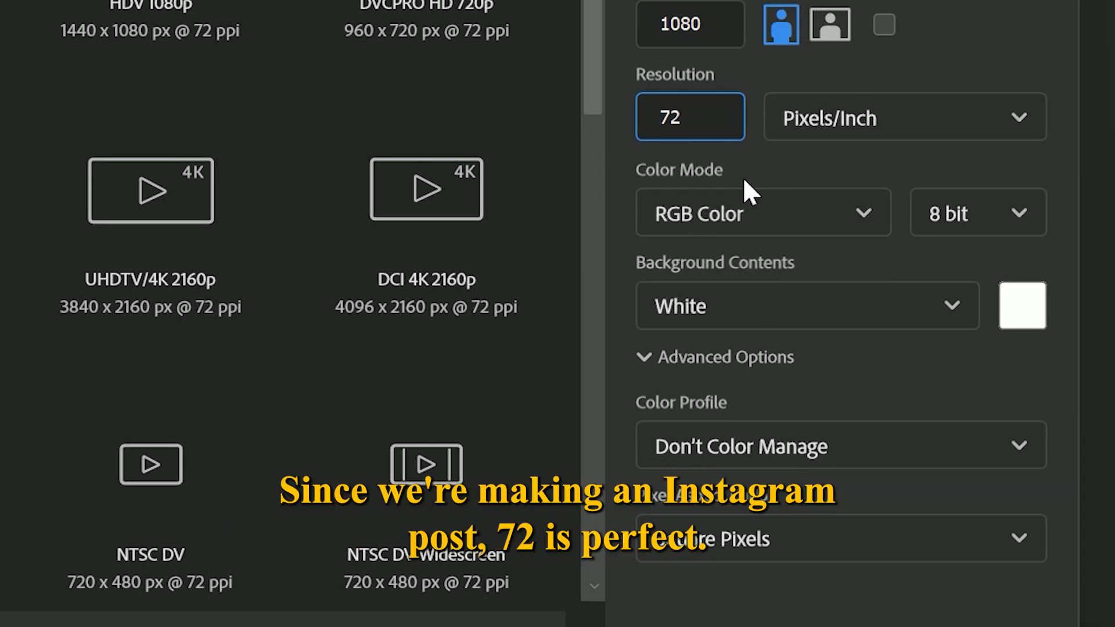
# Try switching the new document's color mode between CMYK Color and RGB Color
pyautogui.click(860, 209)
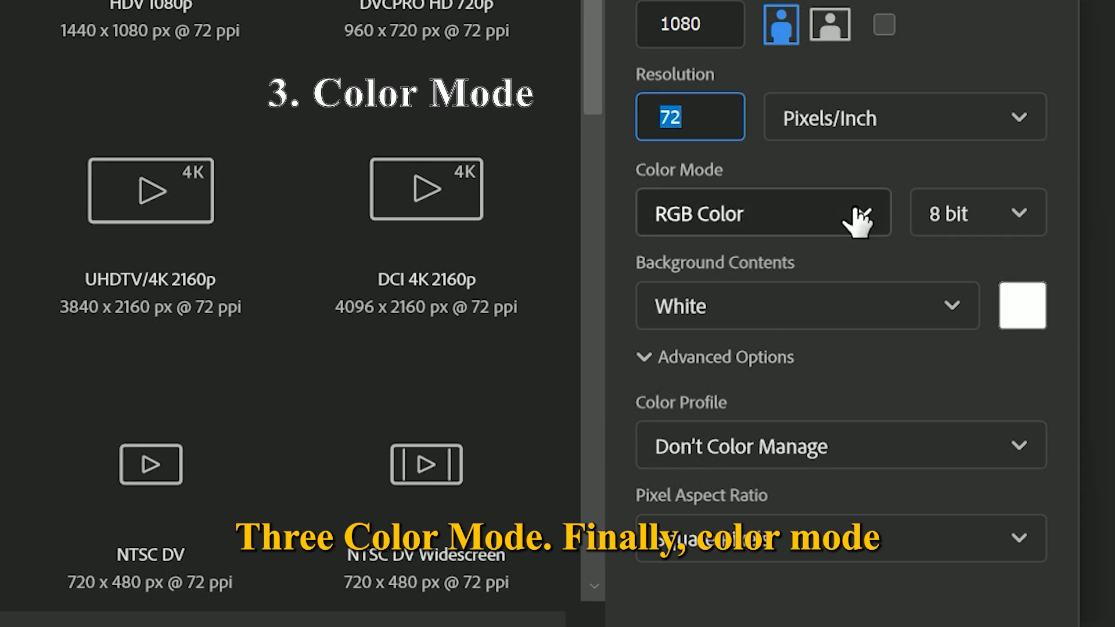
pyautogui.click(860, 216)
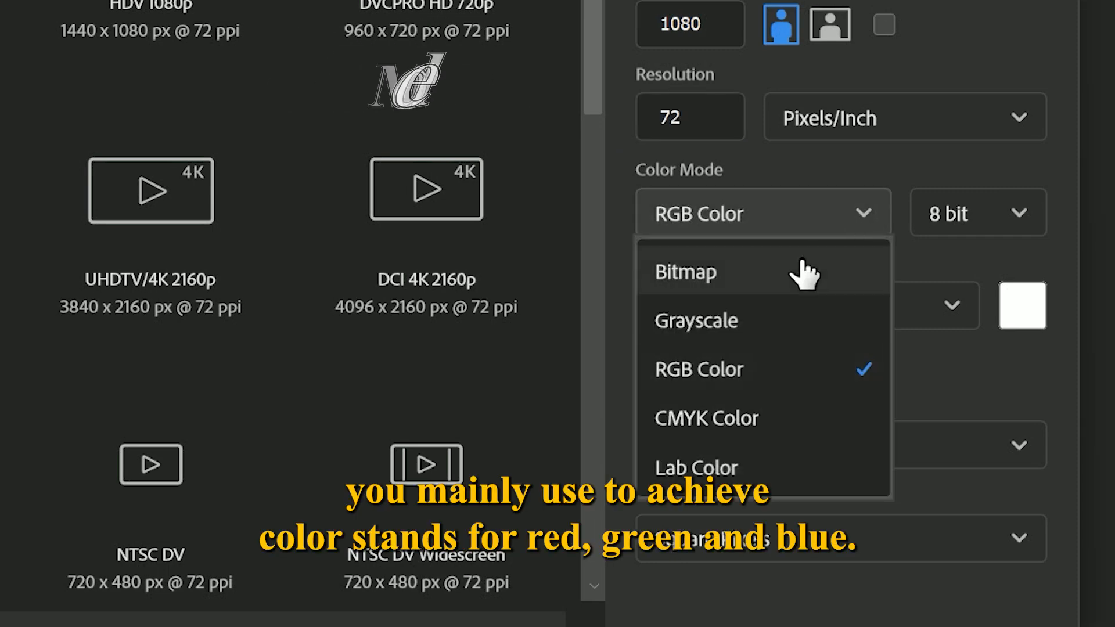
pyautogui.click(744, 417)
pyautogui.click(834, 218)
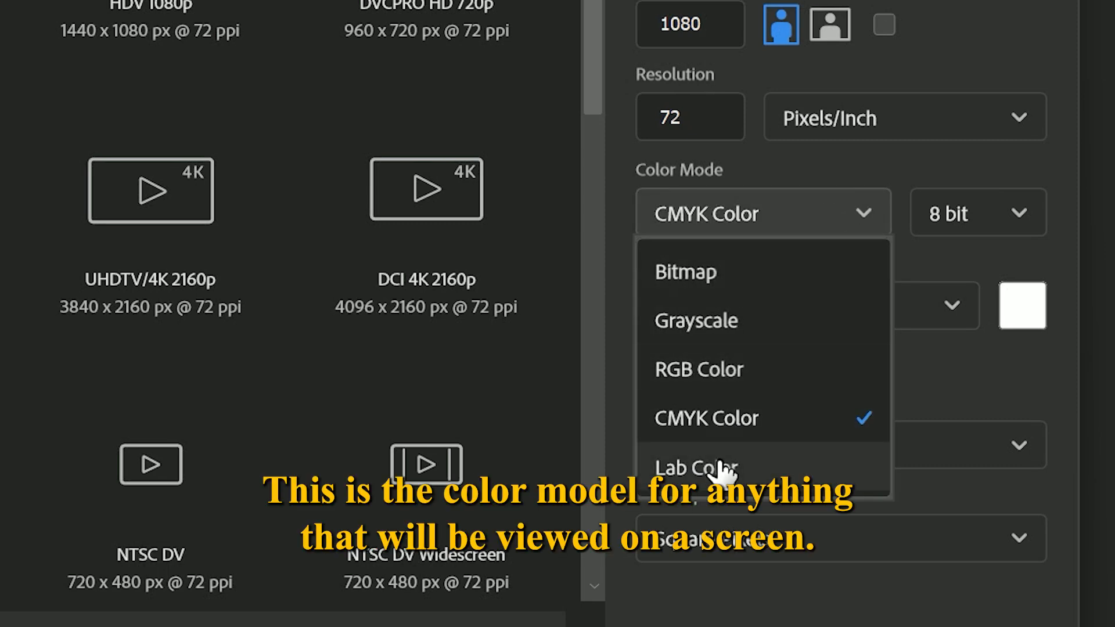
pyautogui.click(737, 383)
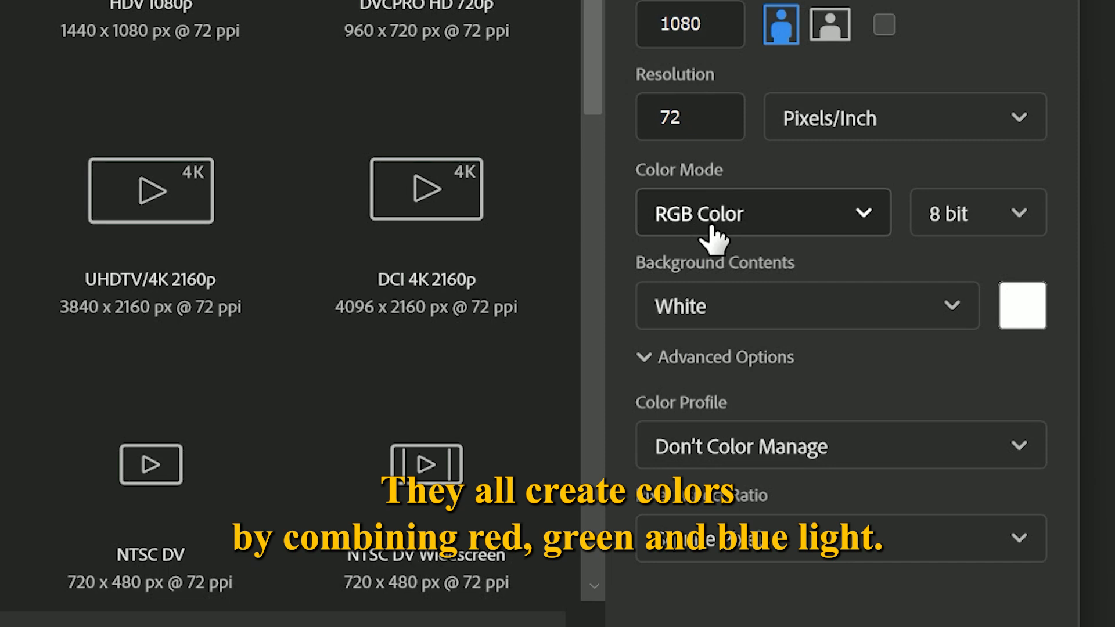
pyautogui.click(862, 220)
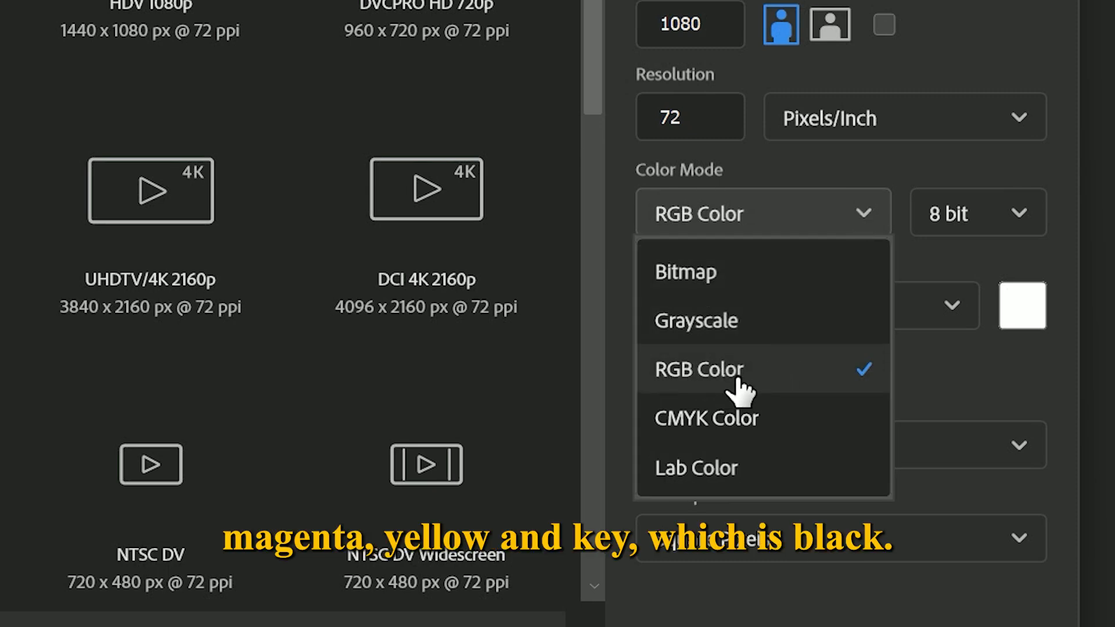
pyautogui.click(755, 416)
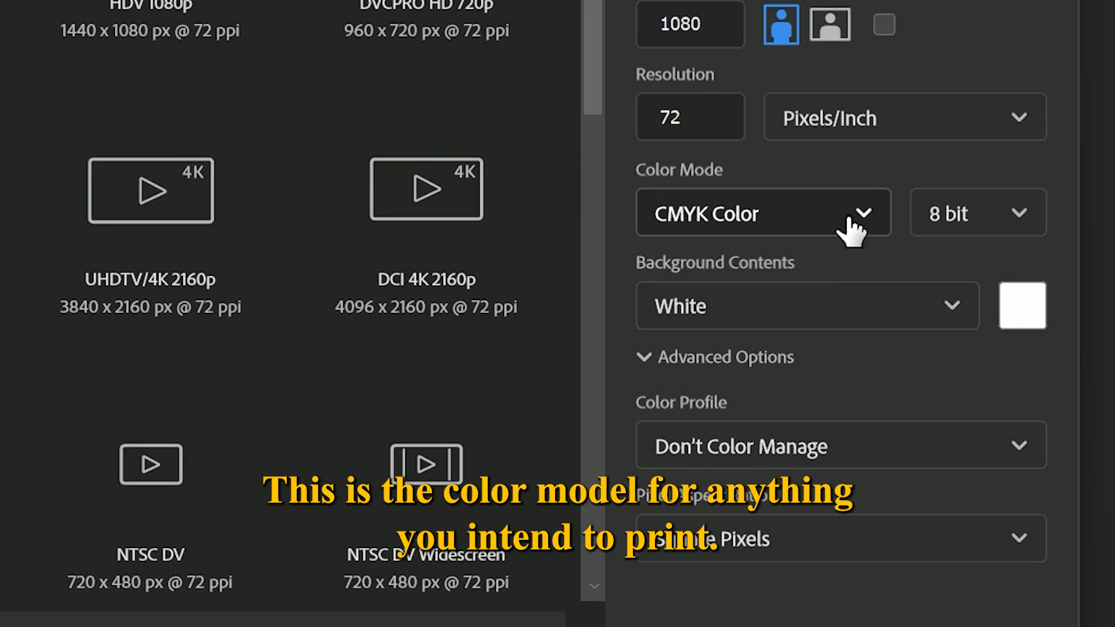
# Set the color mode to RGB Color and create the document
pyautogui.click(850, 219)
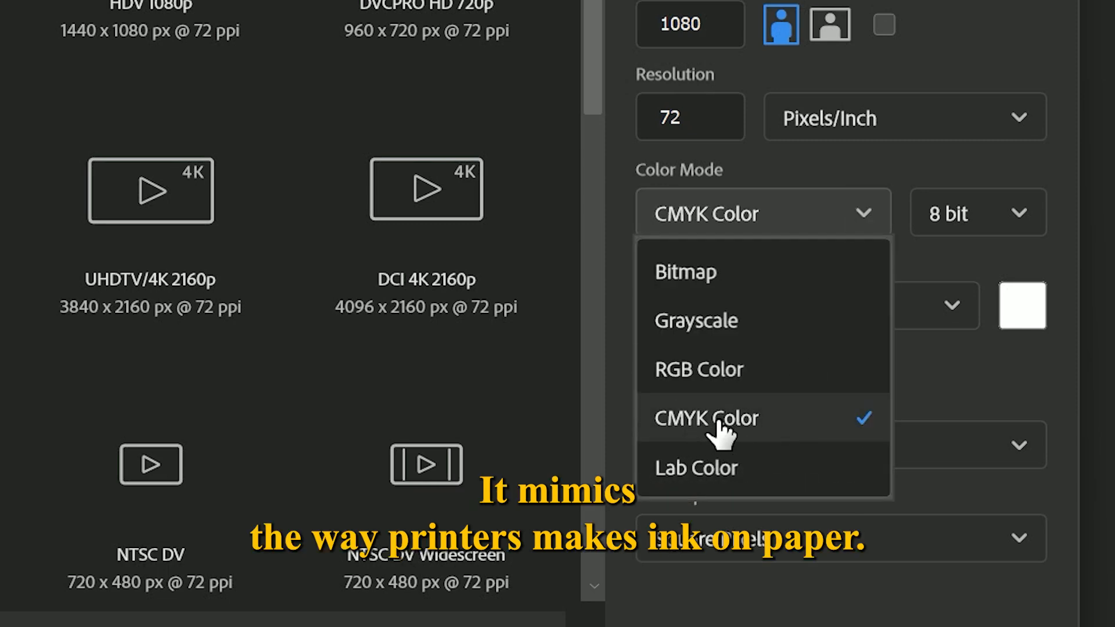
pyautogui.click(729, 374)
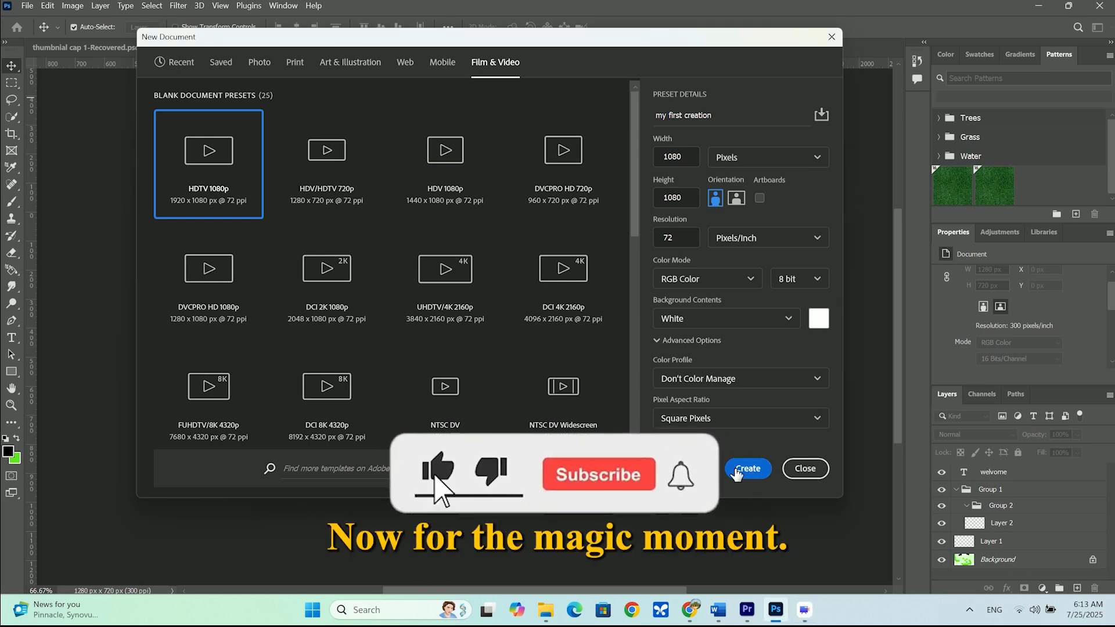
pyautogui.click(747, 469)
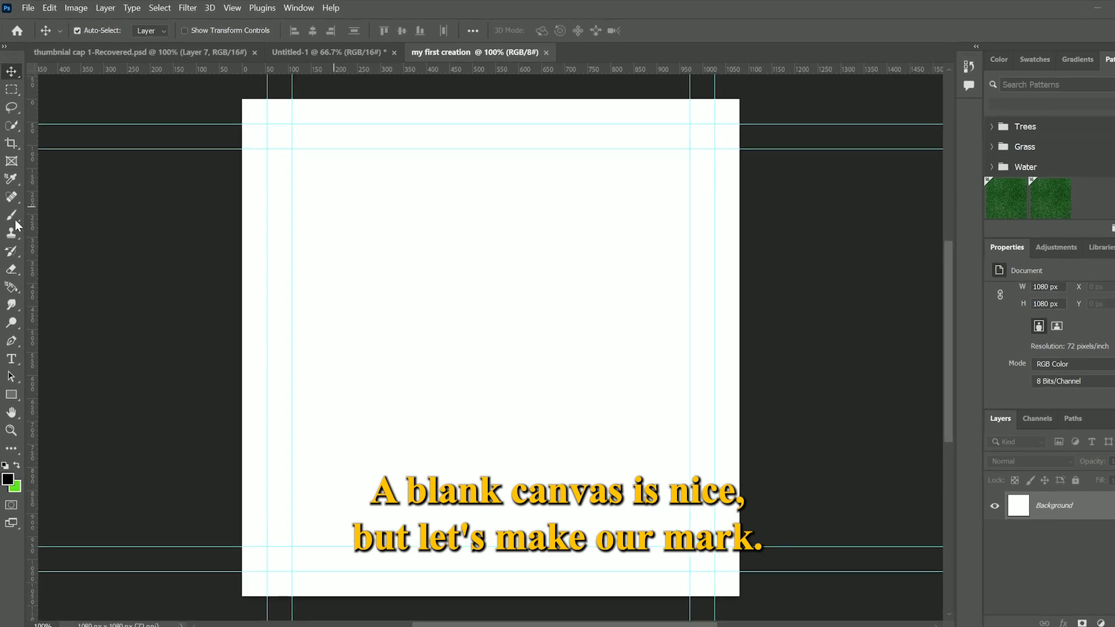
# Activate the Brush Tool and enlarge the brush to 168 px
pyautogui.click(21, 300)
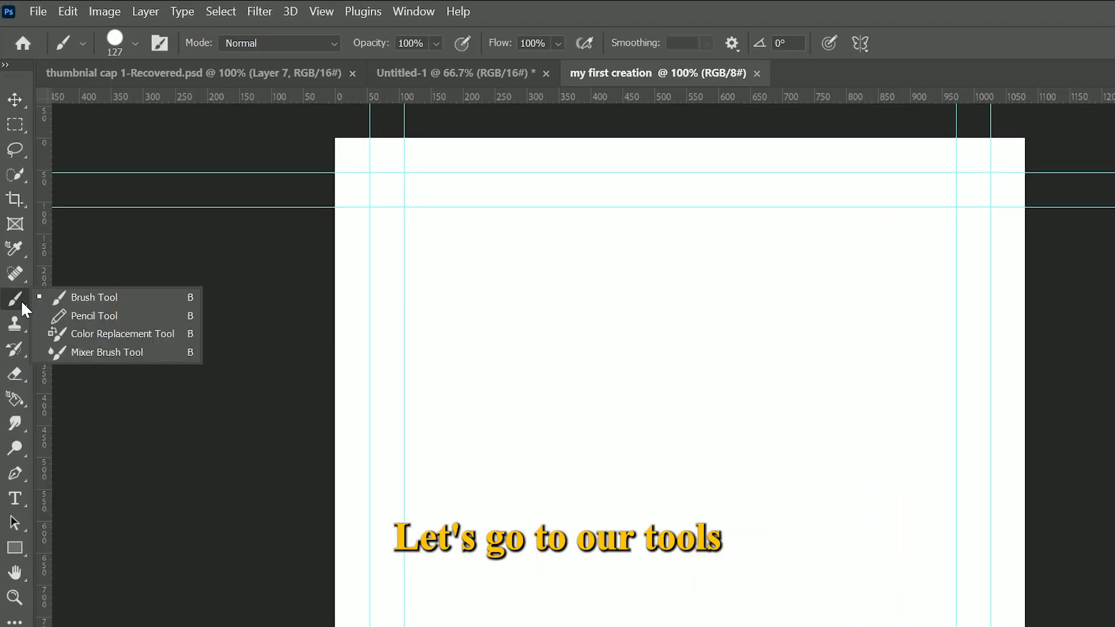
pyautogui.click(46, 296)
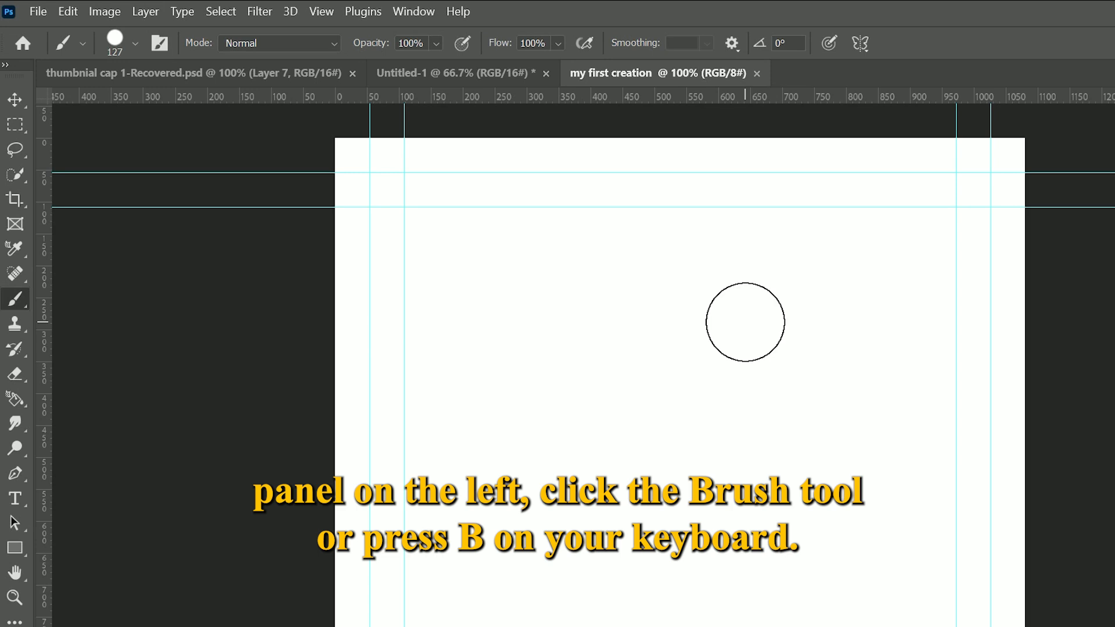
pyautogui.click(135, 43)
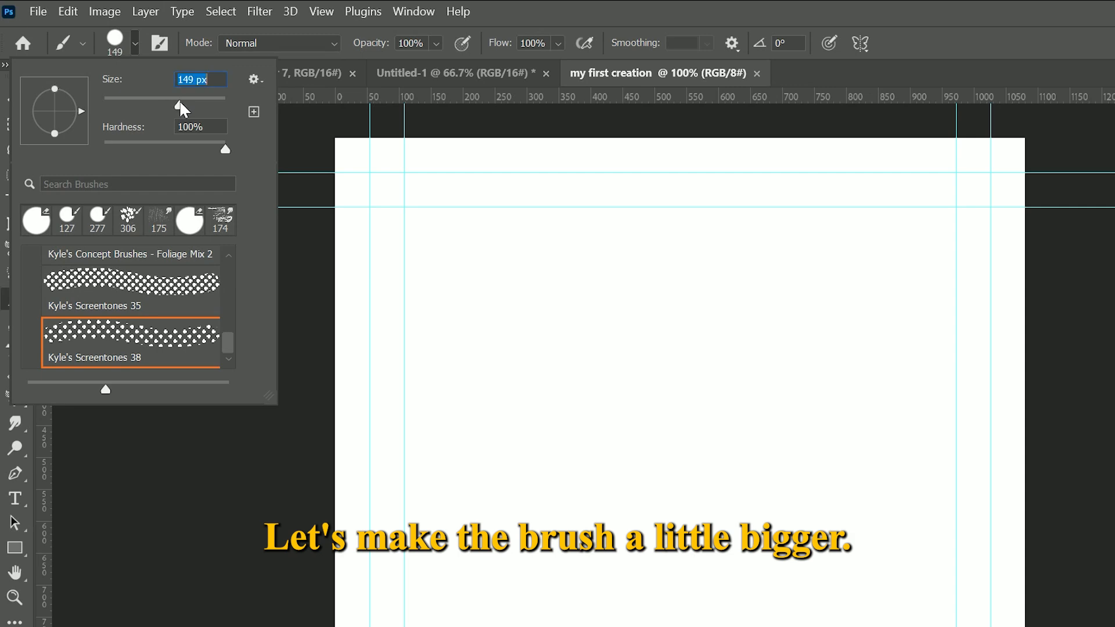
pyautogui.moveTo(187, 110); pyautogui.dragTo(192, 110)
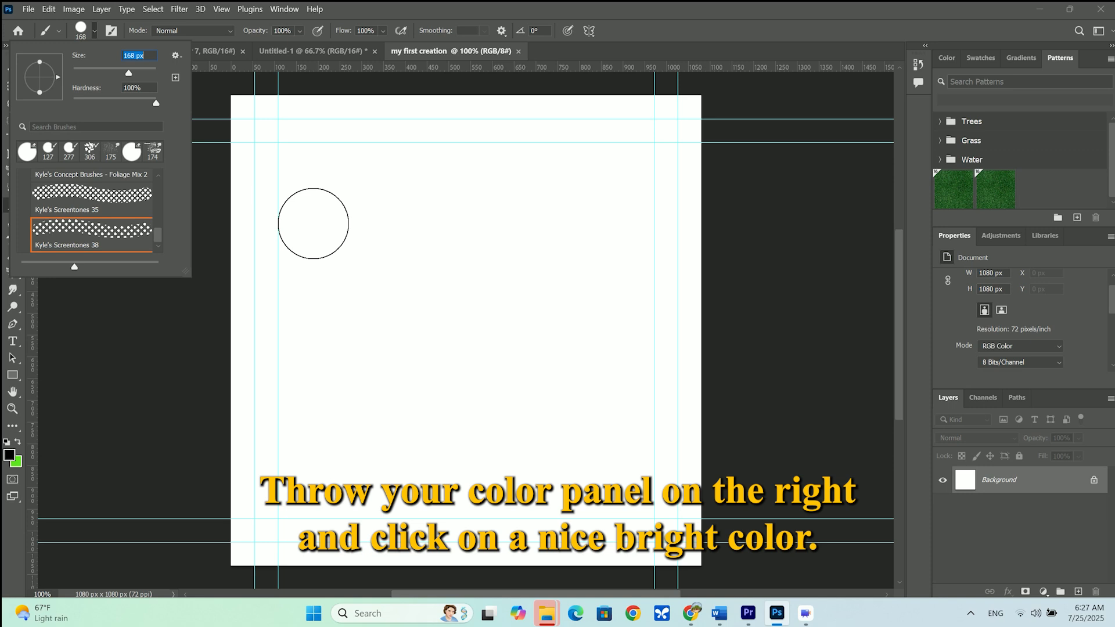
# Pick a bright green foreground color and paint two halftone dots side by side in the canvas's upper half
pyautogui.click(957, 60)
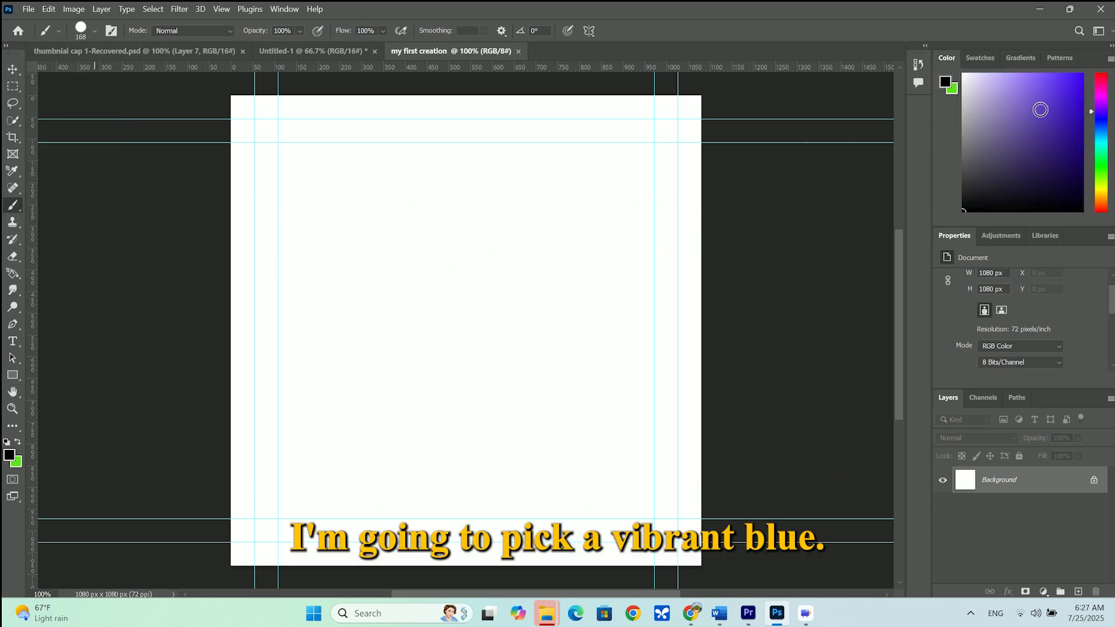
pyautogui.click(1100, 142)
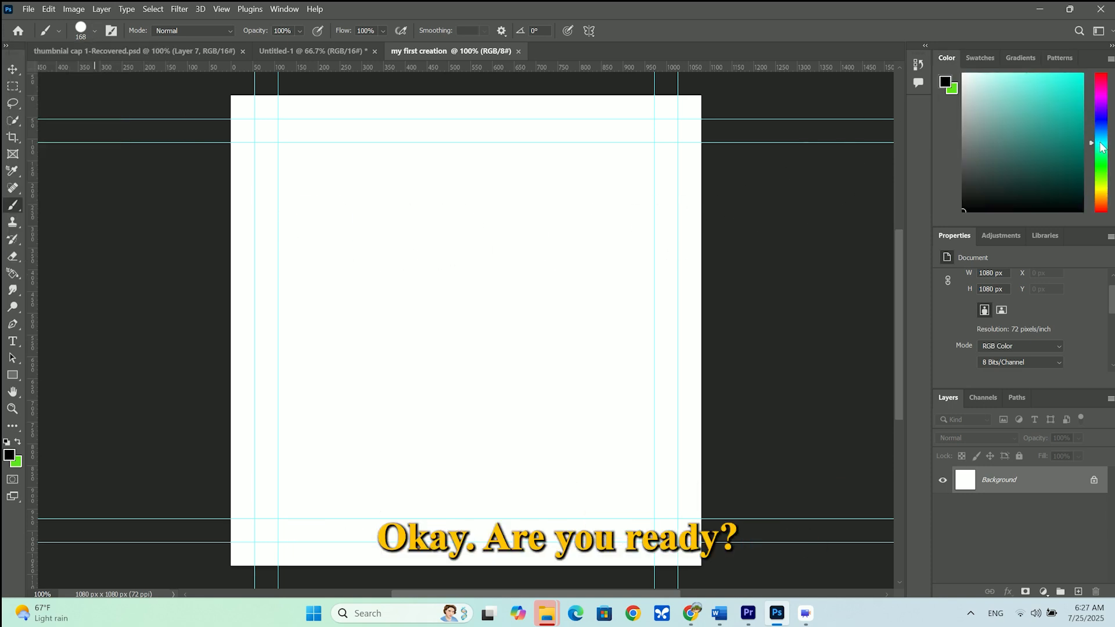
pyautogui.click(1102, 158)
pyautogui.click(1082, 78)
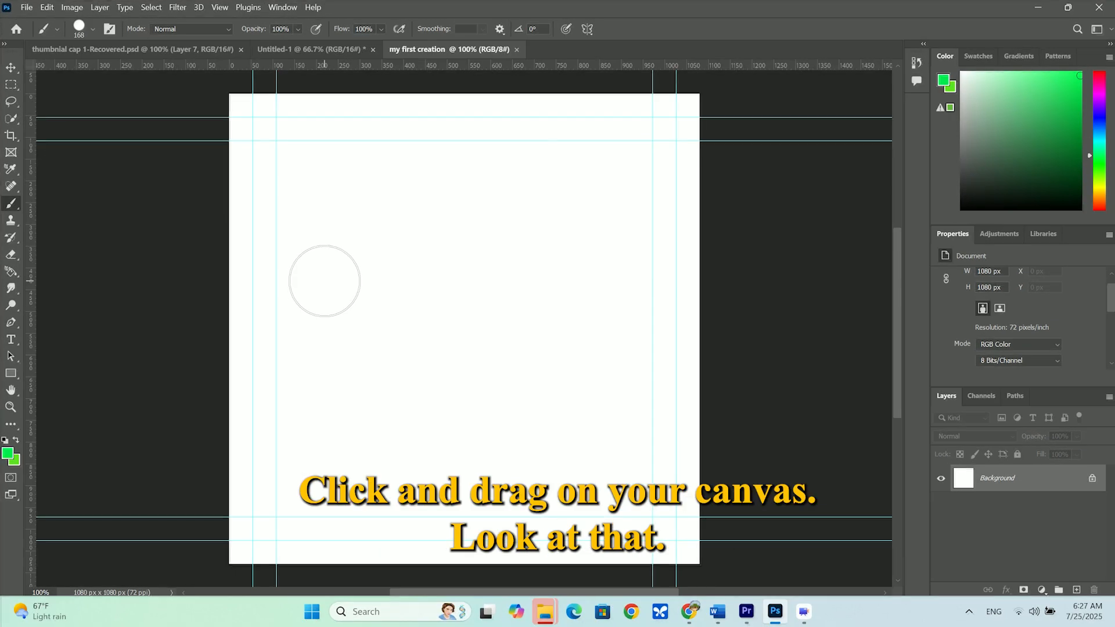
pyautogui.moveTo(324, 283); pyautogui.dragTo(334, 282)
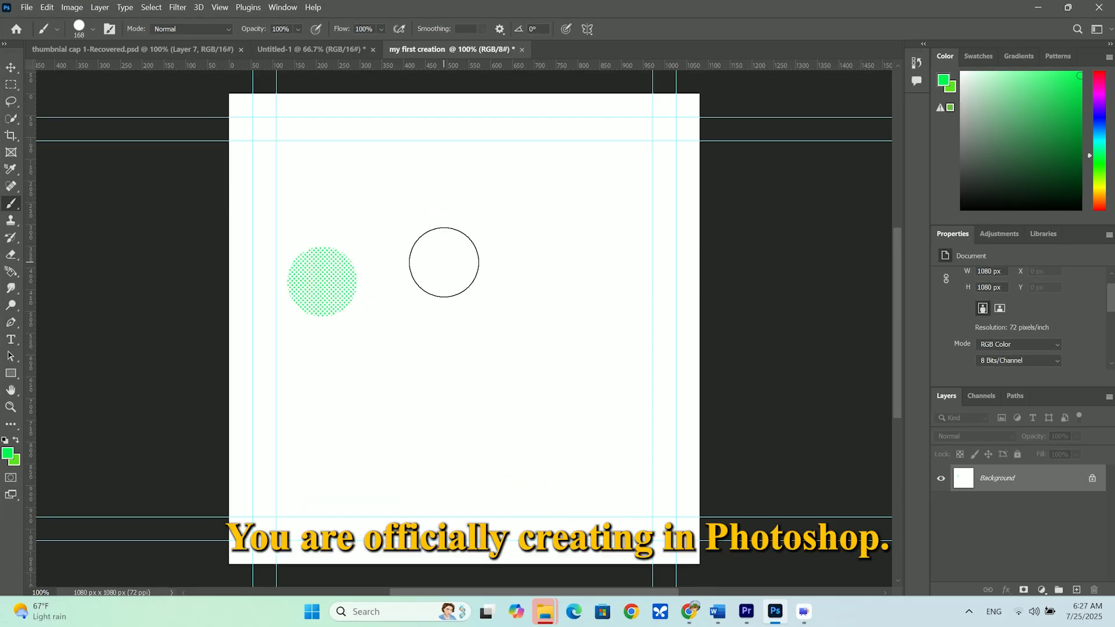
pyautogui.click(448, 262)
# Stamp solid green circles around the two halftone dots with the Eraser at 180 px
pyautogui.click(93, 29)
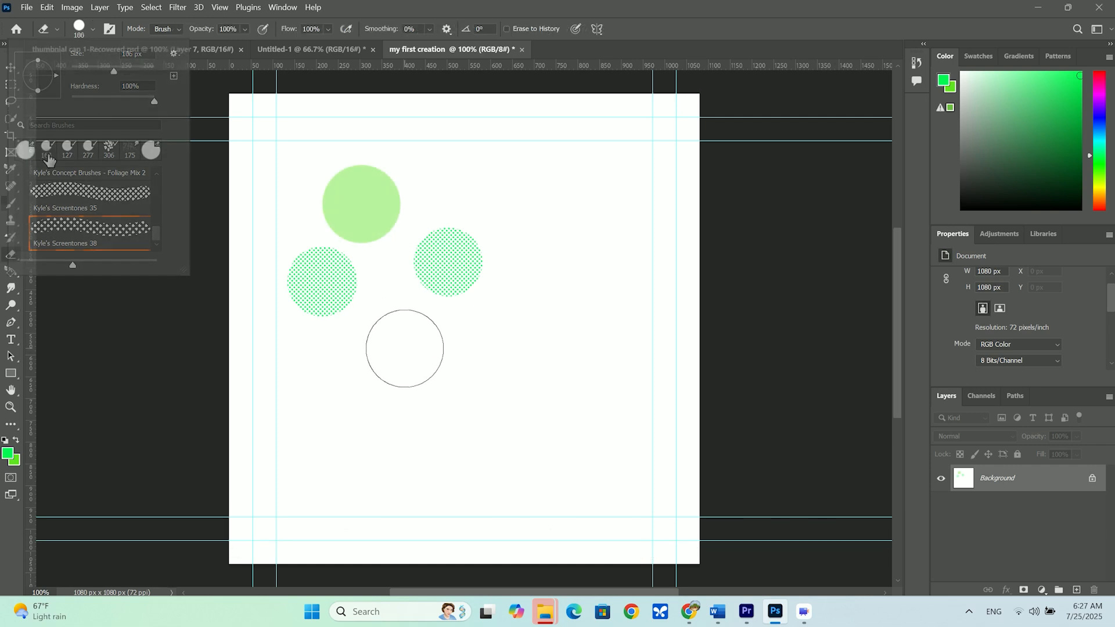
pyautogui.click(414, 379)
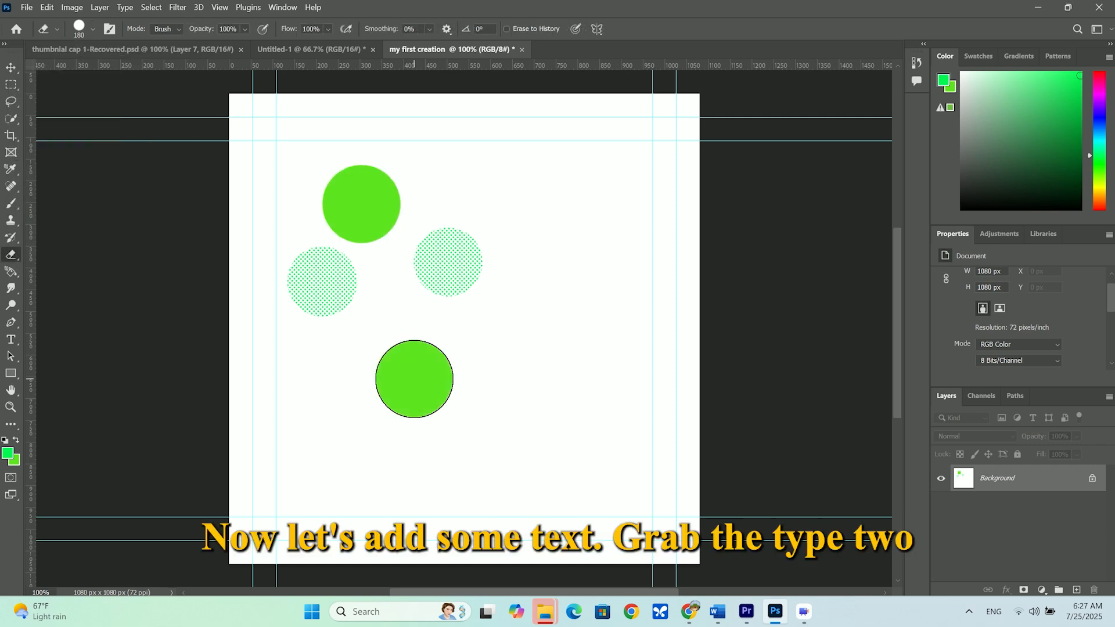
pyautogui.click(528, 345)
pyautogui.click(586, 262)
pyautogui.click(540, 183)
pyautogui.click(457, 167)
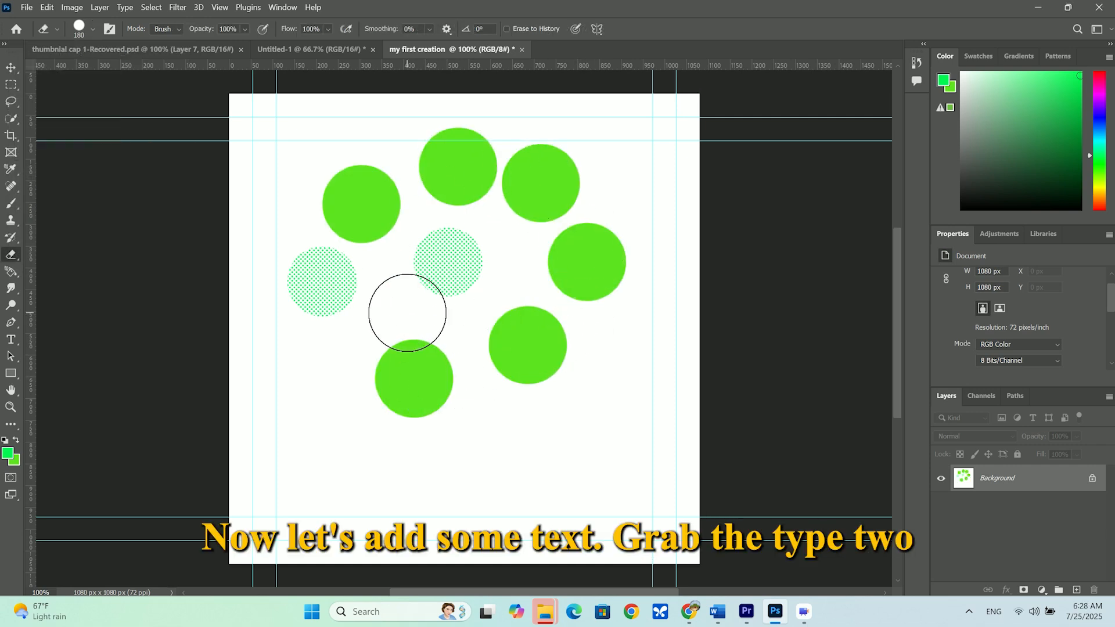
pyautogui.click(385, 300)
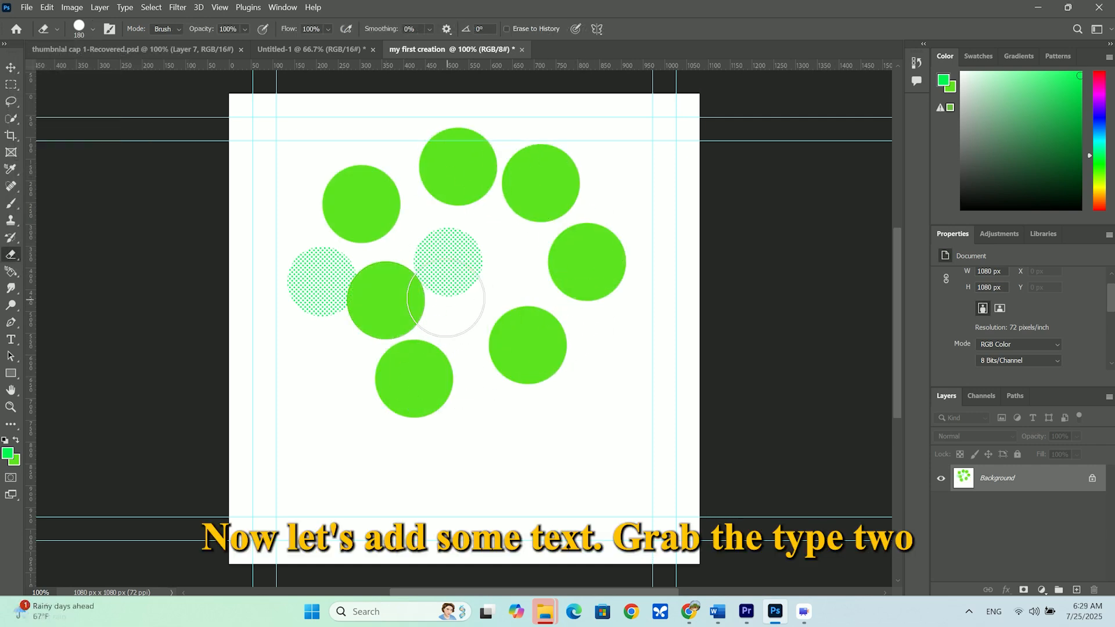
# Activate the Type tool and set the text color to black
pyautogui.click(9, 343)
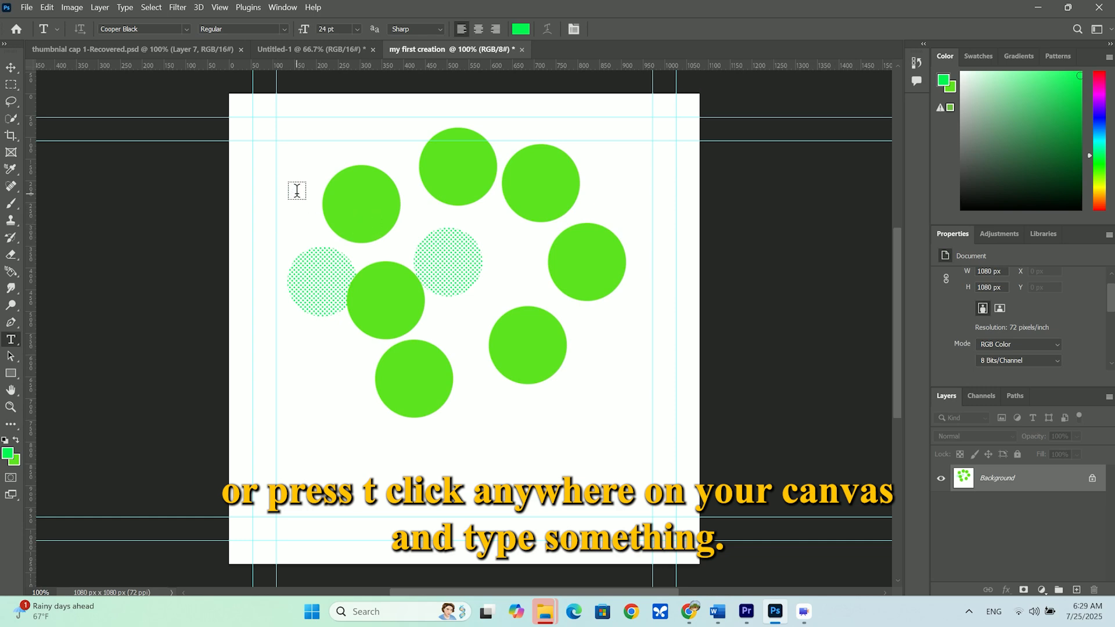
pyautogui.click(521, 31)
pyautogui.click(755, 347)
pyautogui.click(1010, 192)
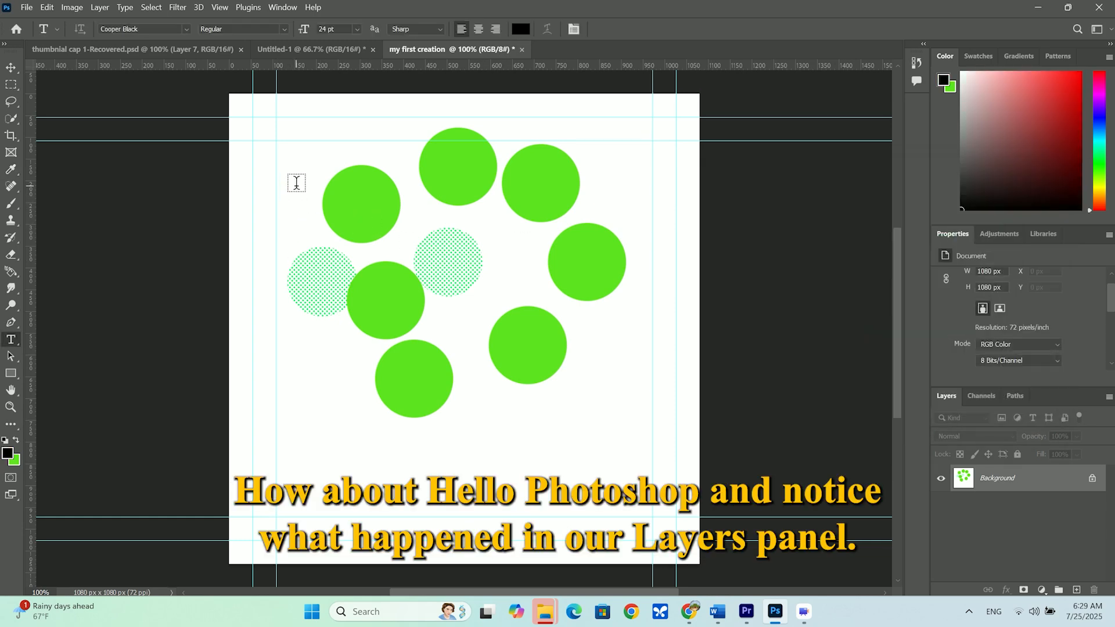
# Add the text "hello photoshop" in 24 pt Cooper Black beside the upper-left green circle
pyautogui.click(296, 183)
pyautogui.write('hello photoshop')
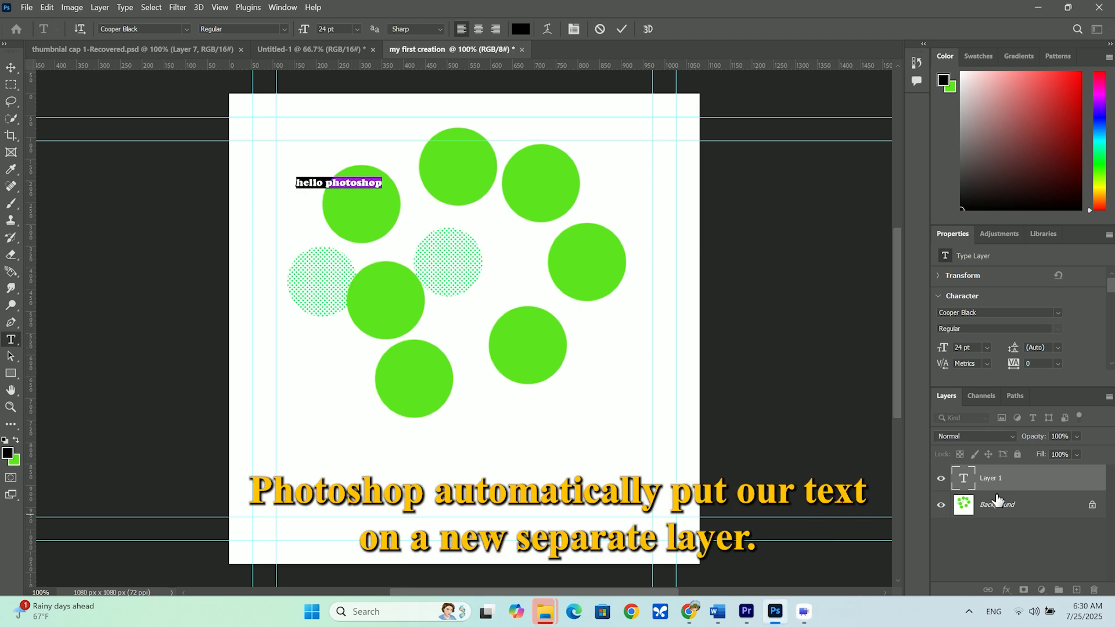
pyautogui.click(11, 67)
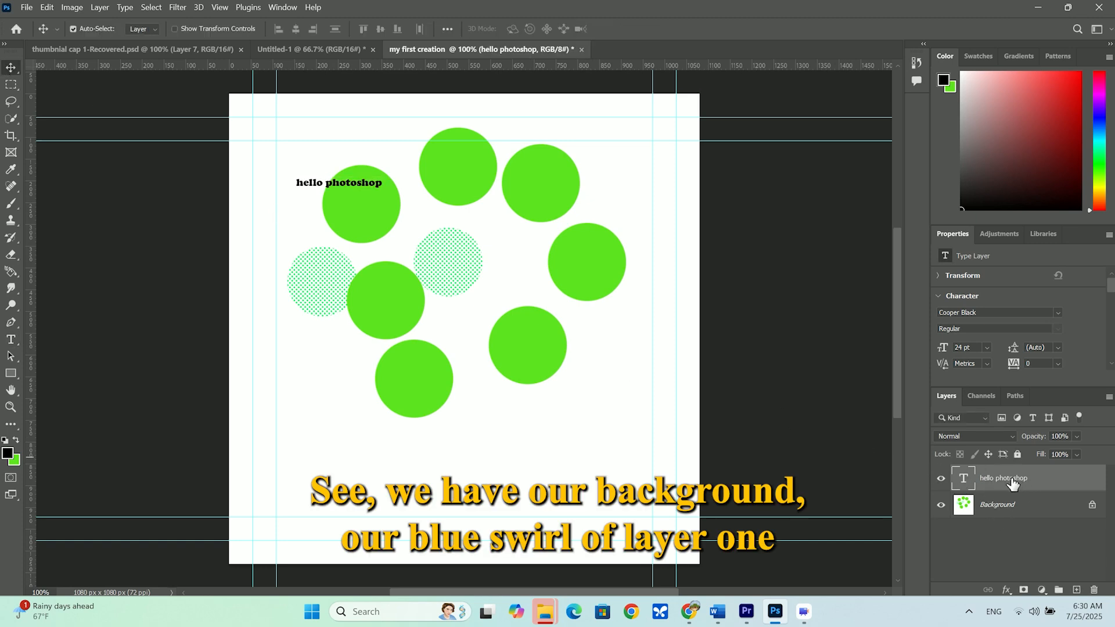
# Select the hello photoshop layer and move the text onto the halftone dot near the middle of the circles
pyautogui.click(1007, 510)
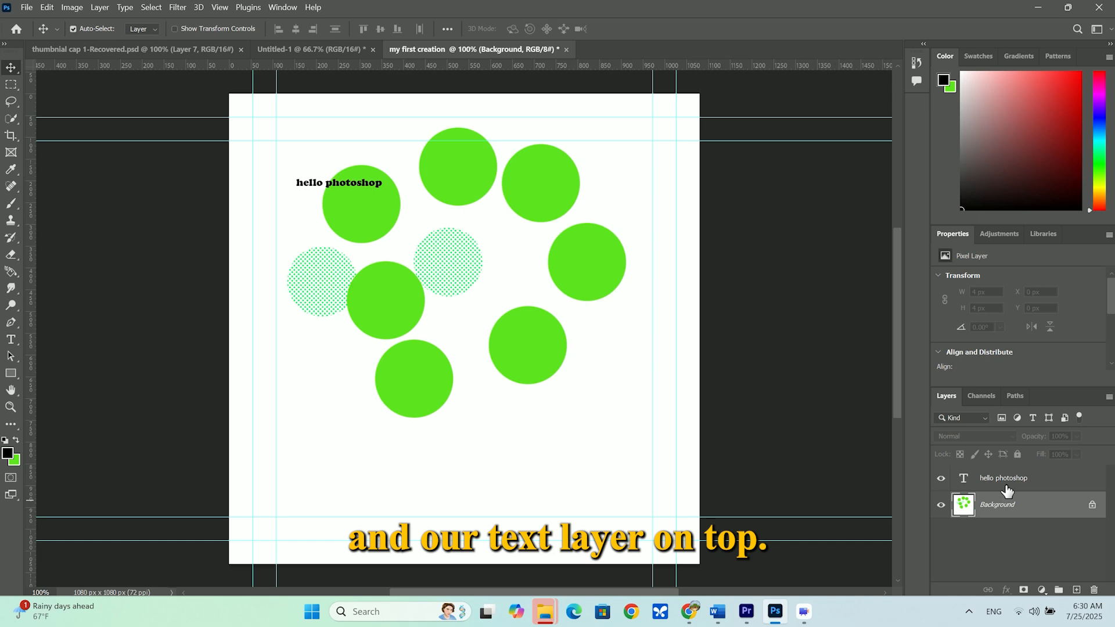
pyautogui.click(1008, 480)
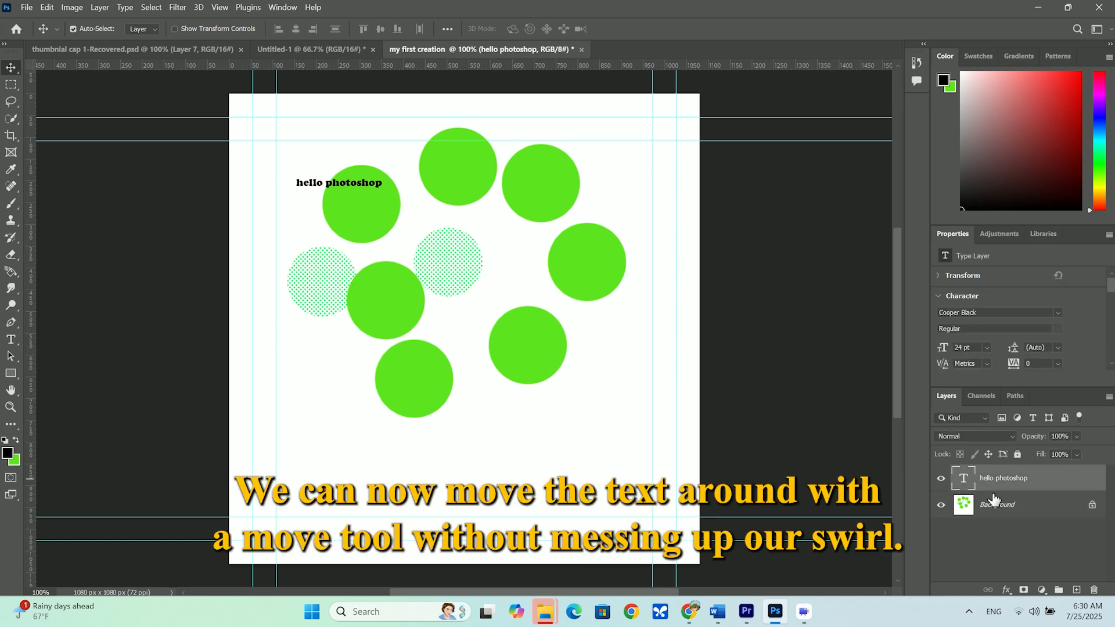
pyautogui.moveTo(316, 184); pyautogui.dragTo(463, 260)
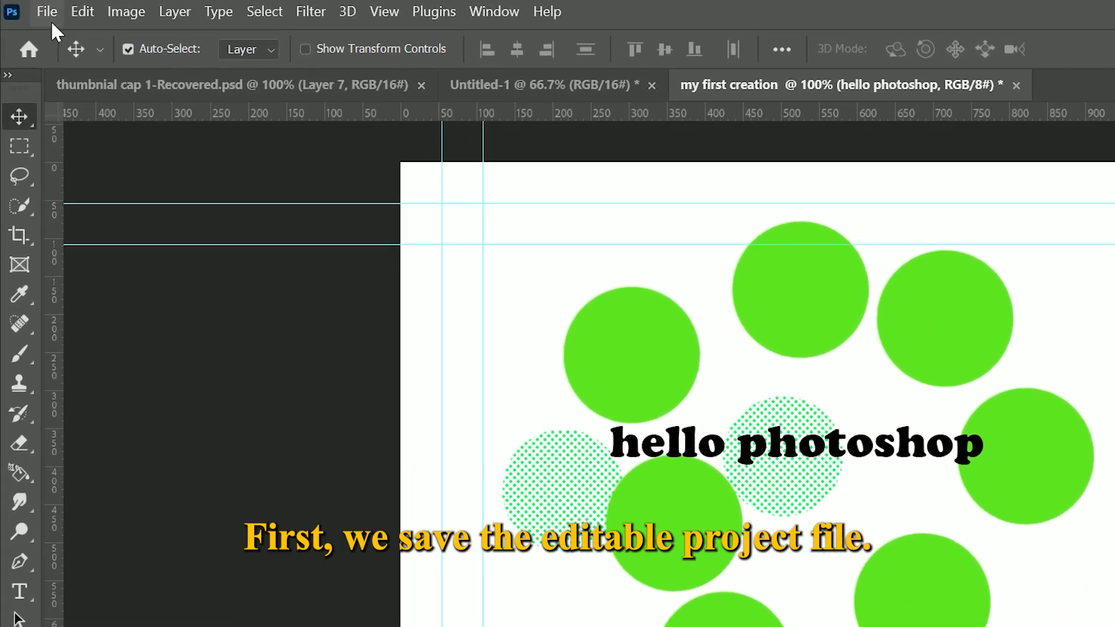
# Save the project as "my first creation" in Photoshop (PSD) format in the photoshop file folder
pyautogui.click(28, 8)
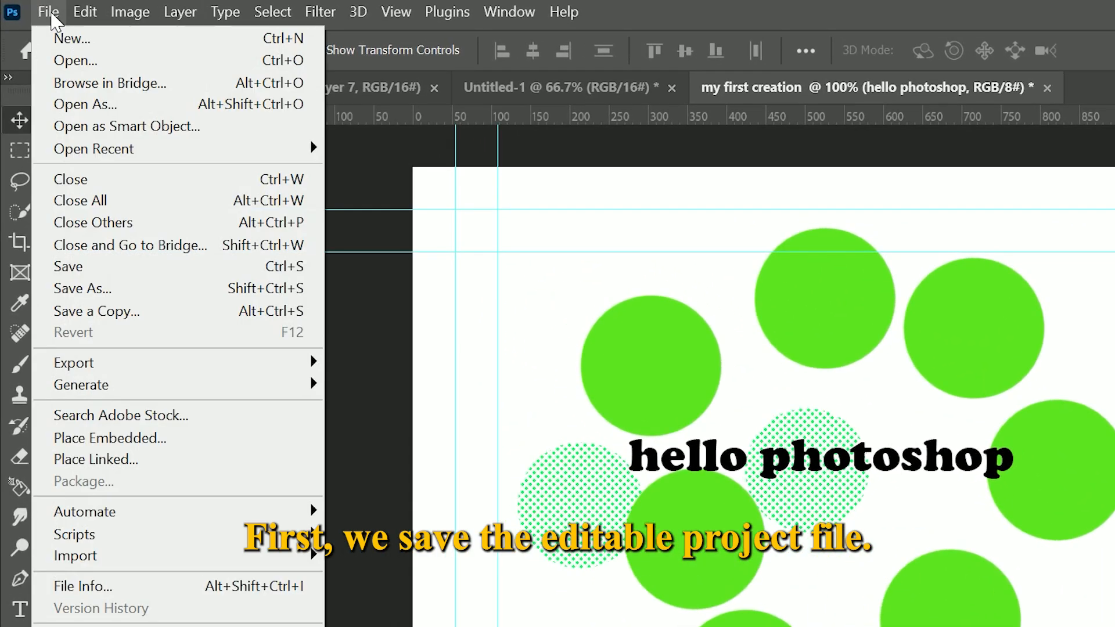
pyautogui.click(100, 289)
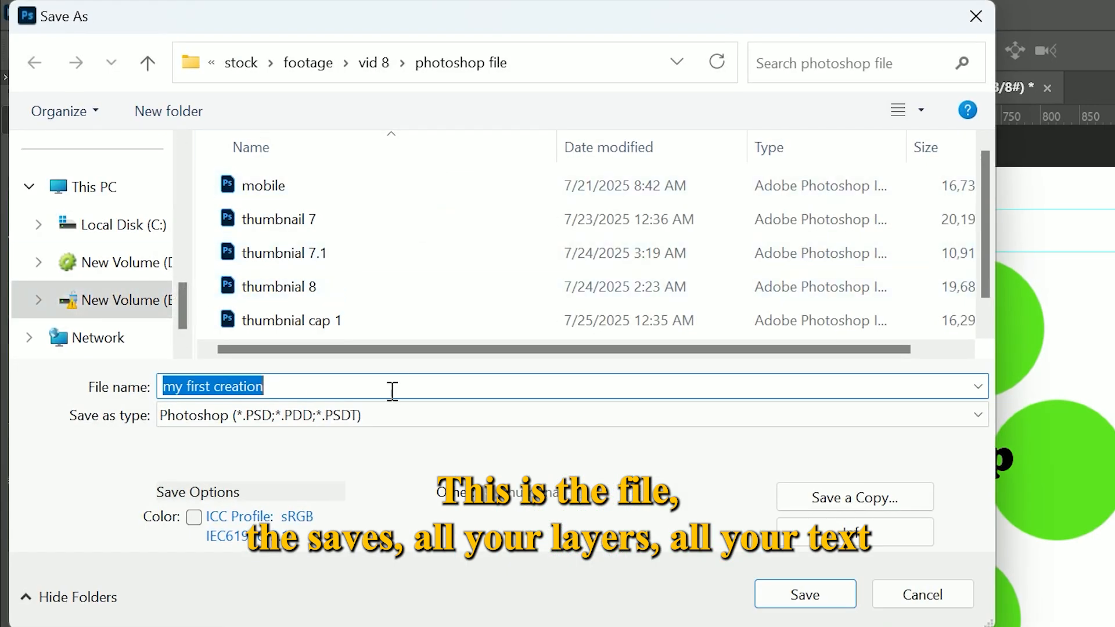
pyautogui.click(967, 421)
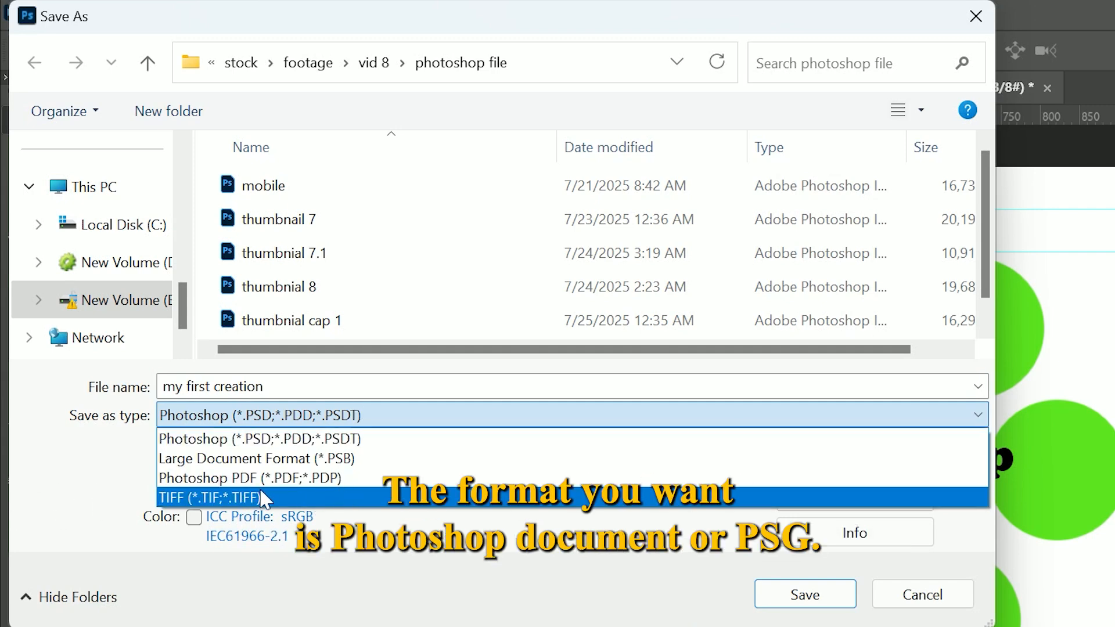
pyautogui.click(251, 439)
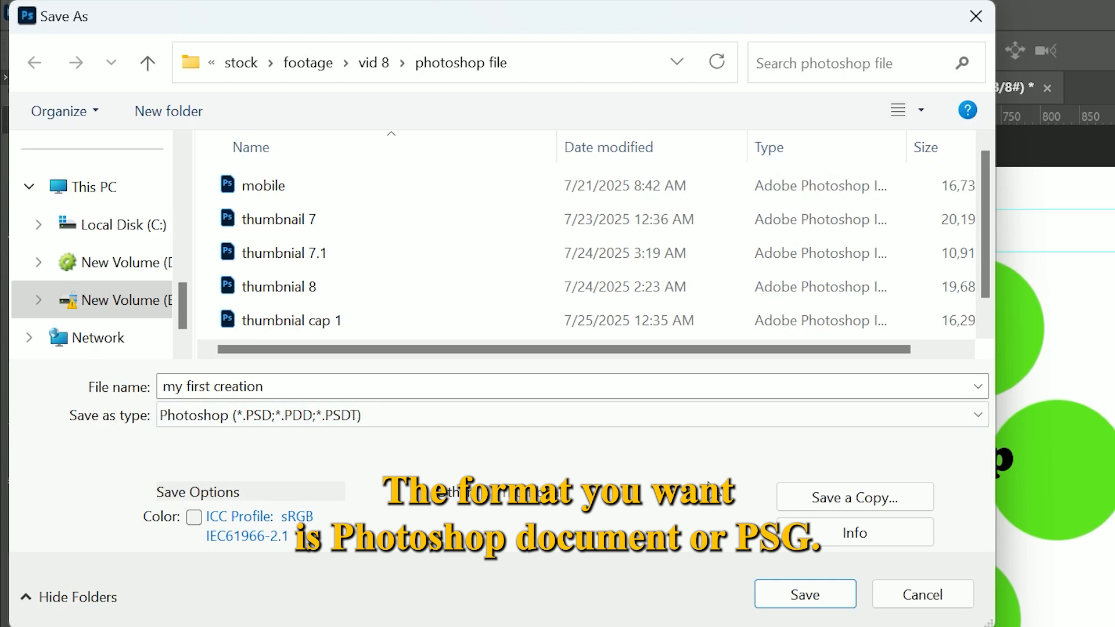
pyautogui.click(297, 385)
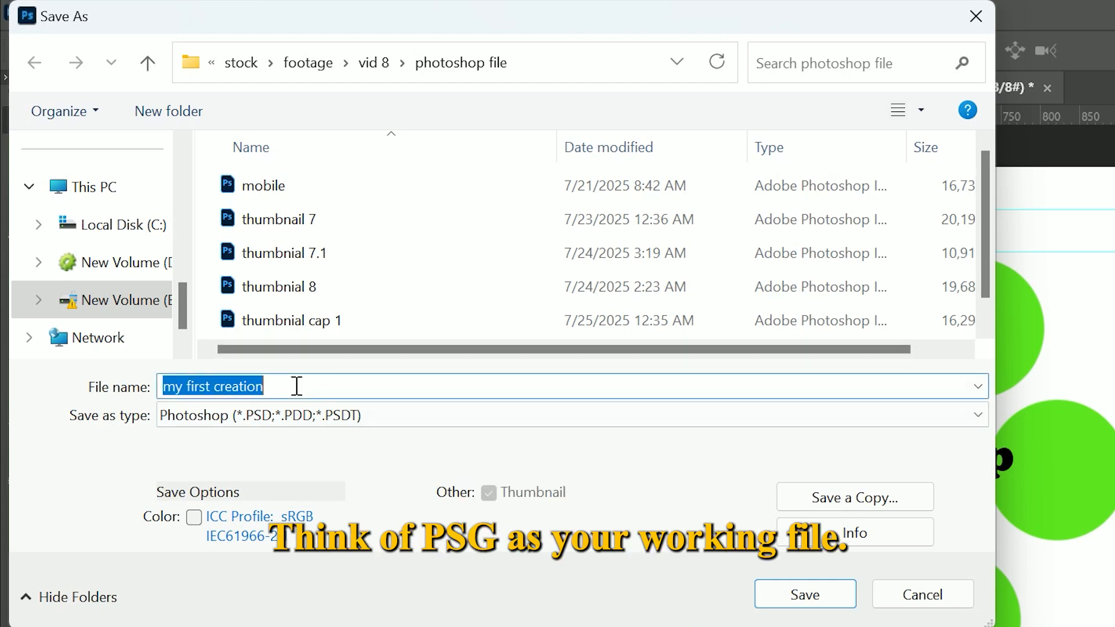
pyautogui.moveTo(289, 388); pyautogui.dragTo(145, 386)
pyautogui.click(804, 596)
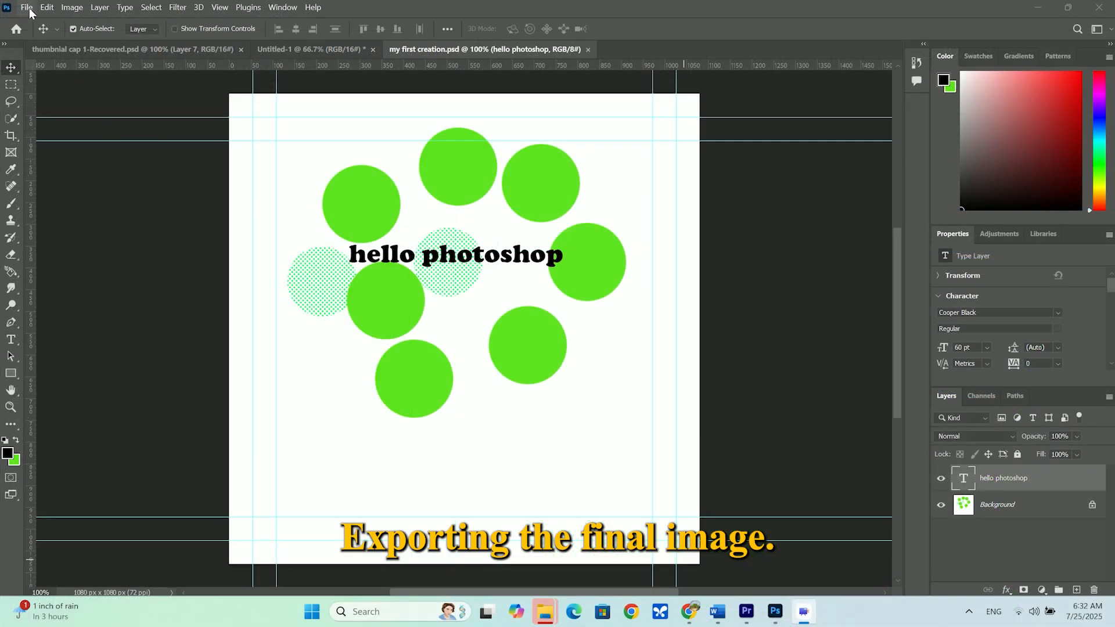
# Export the image as a PNG with transparency, named "my first creation", into the thumbnail folder
pyautogui.click(27, 7)
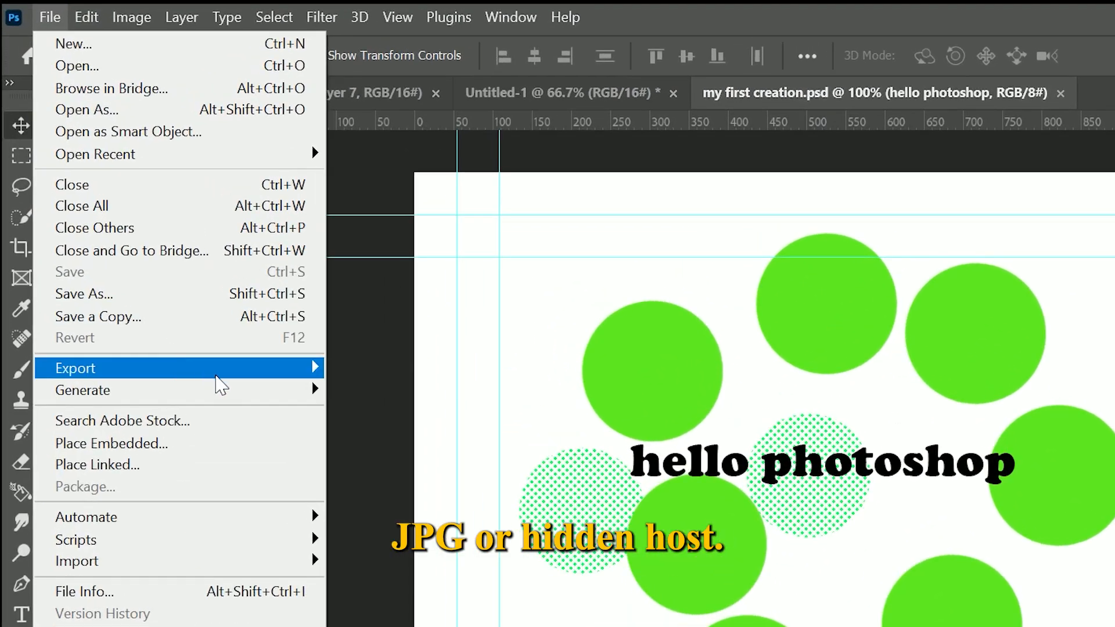
pyautogui.moveTo(158, 200)
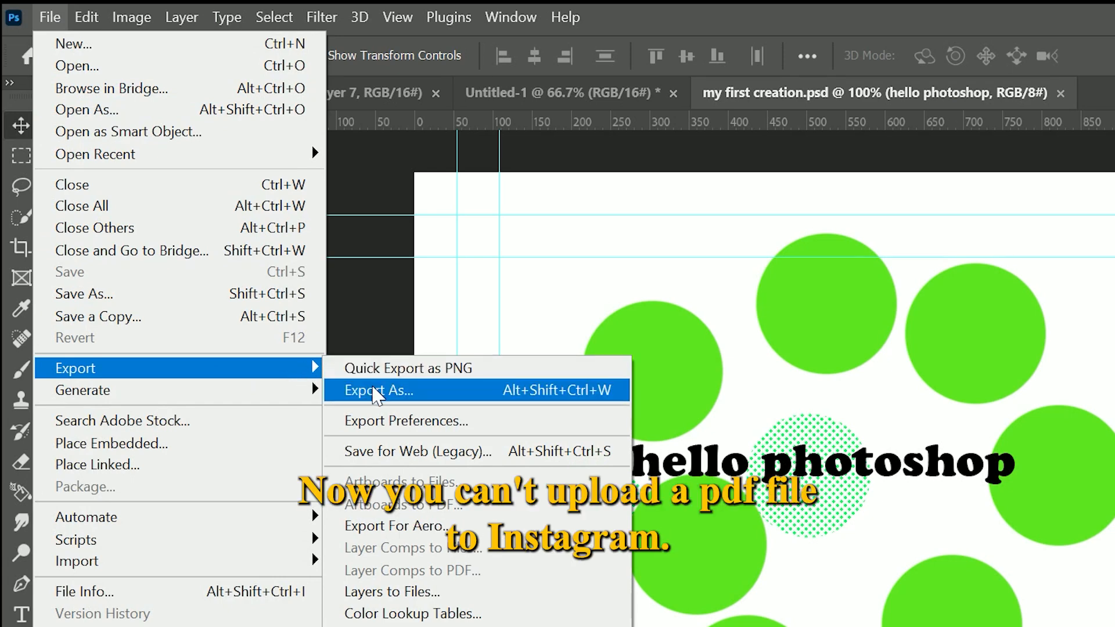
pyautogui.click(374, 390)
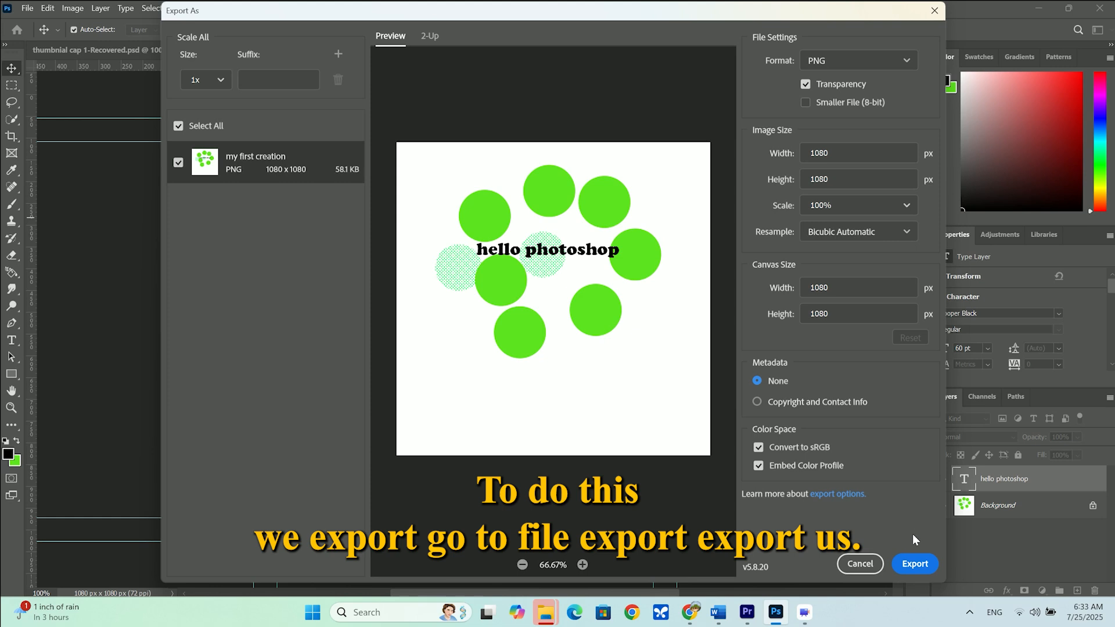
pyautogui.click(895, 63)
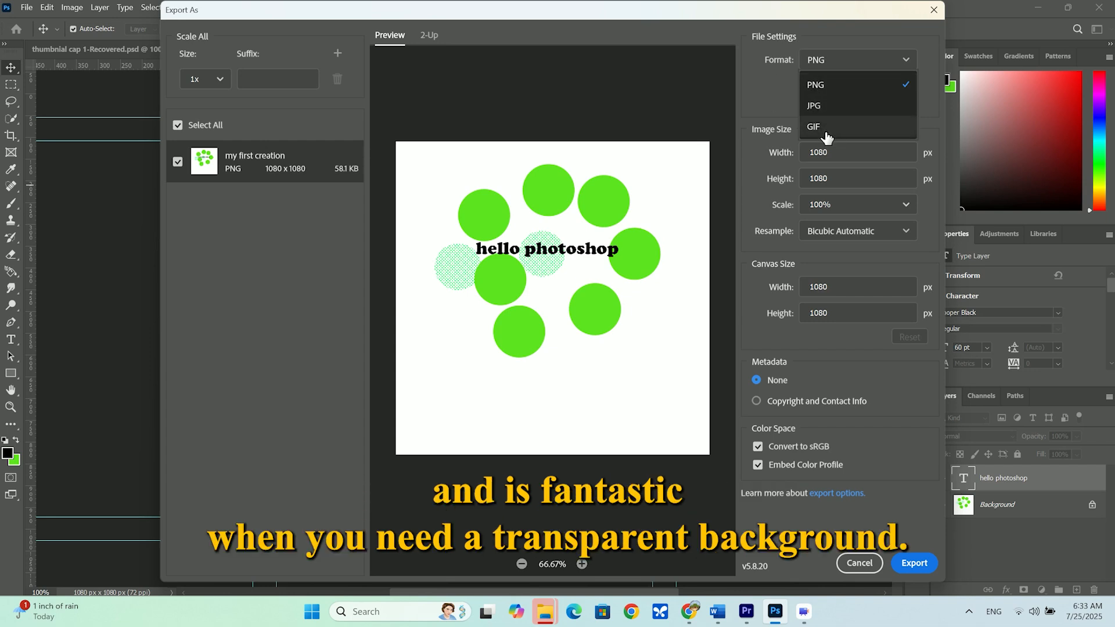
pyautogui.click(901, 64)
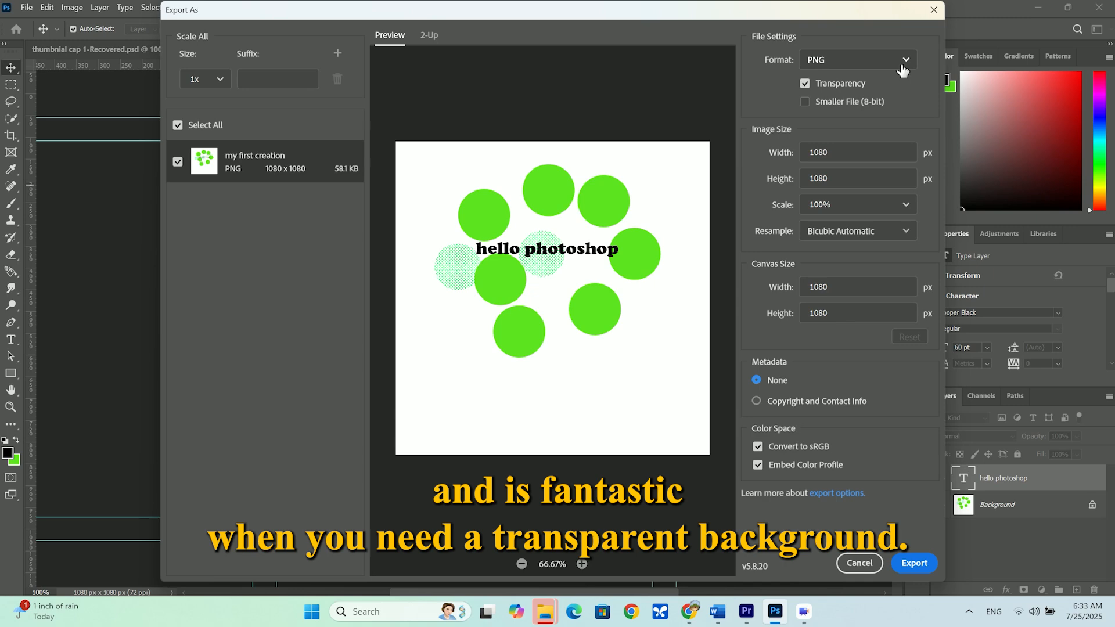
pyautogui.click(913, 563)
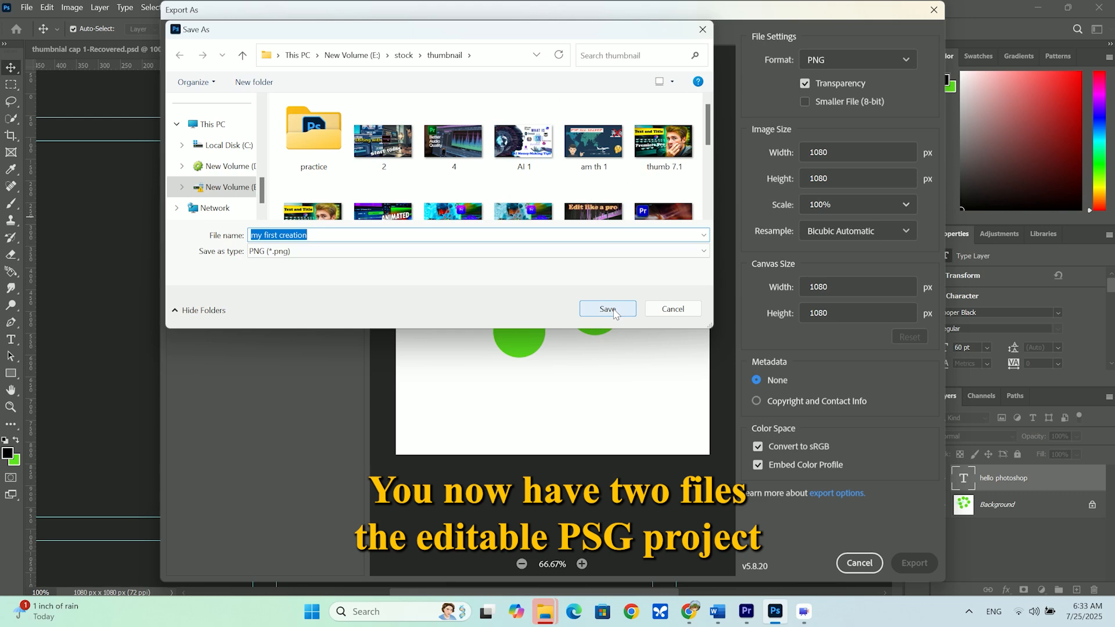
pyautogui.click(351, 251)
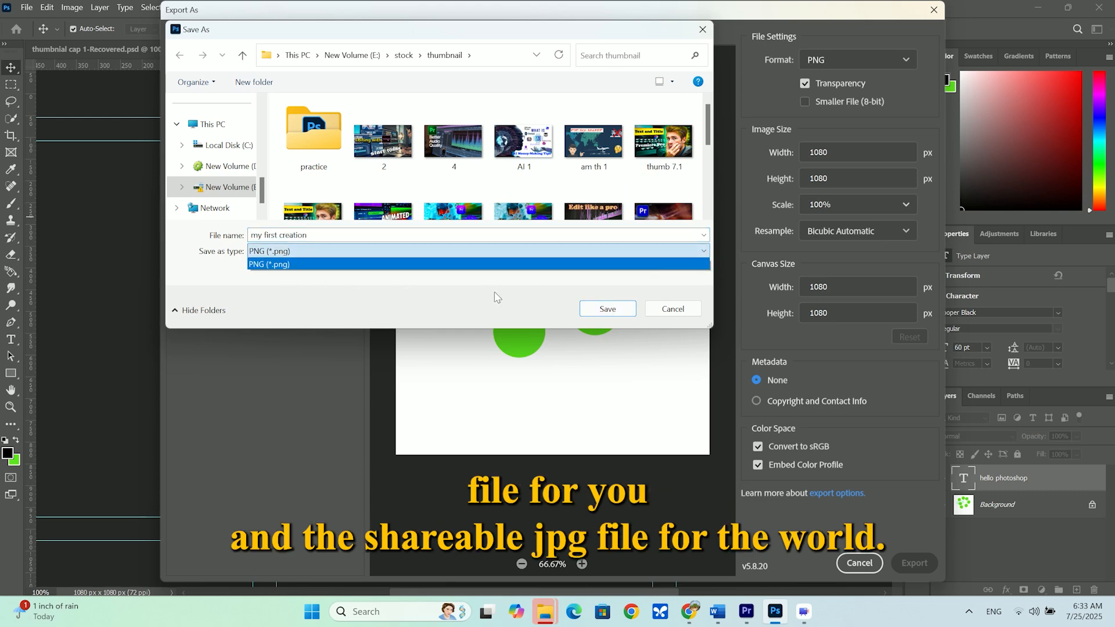
pyautogui.click(604, 314)
pyautogui.click(604, 313)
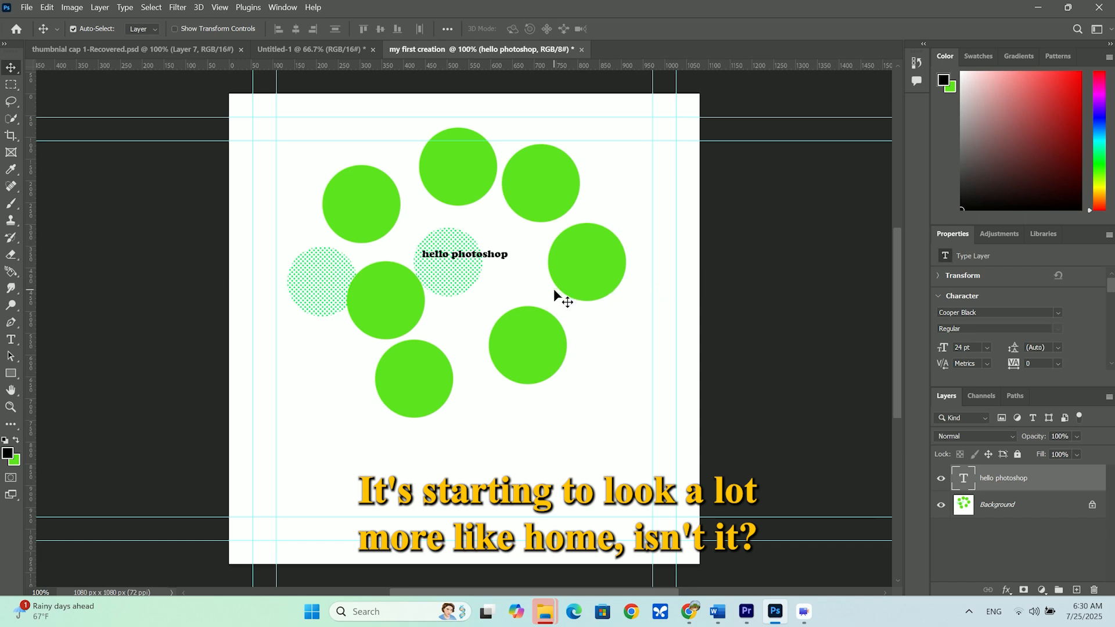
# Set the hello photoshop text's size to 60 pt and move it left to sit centered among the circles
pyautogui.click(985, 348)
pyautogui.click(975, 447)
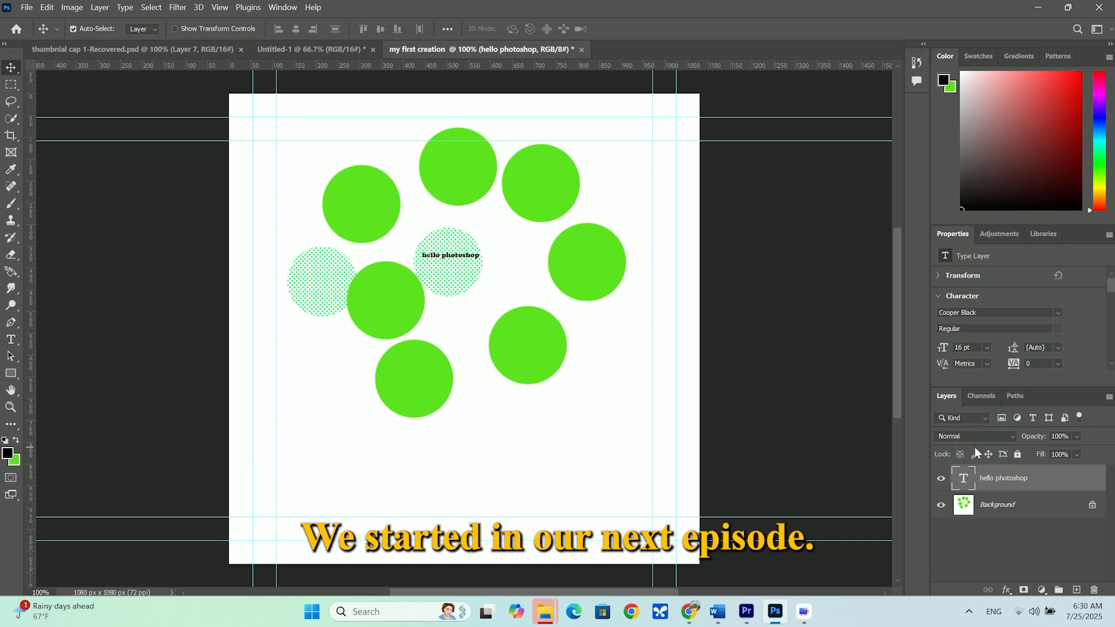
pyautogui.click(986, 347)
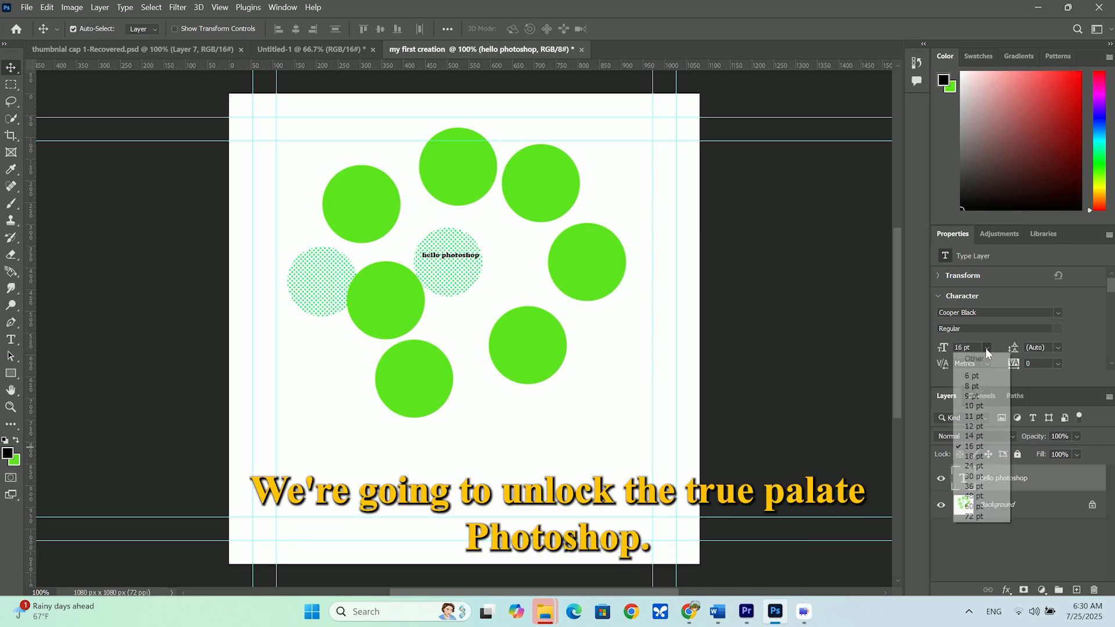
pyautogui.click(974, 506)
pyautogui.moveTo(535, 258); pyautogui.dragTo(472, 271)
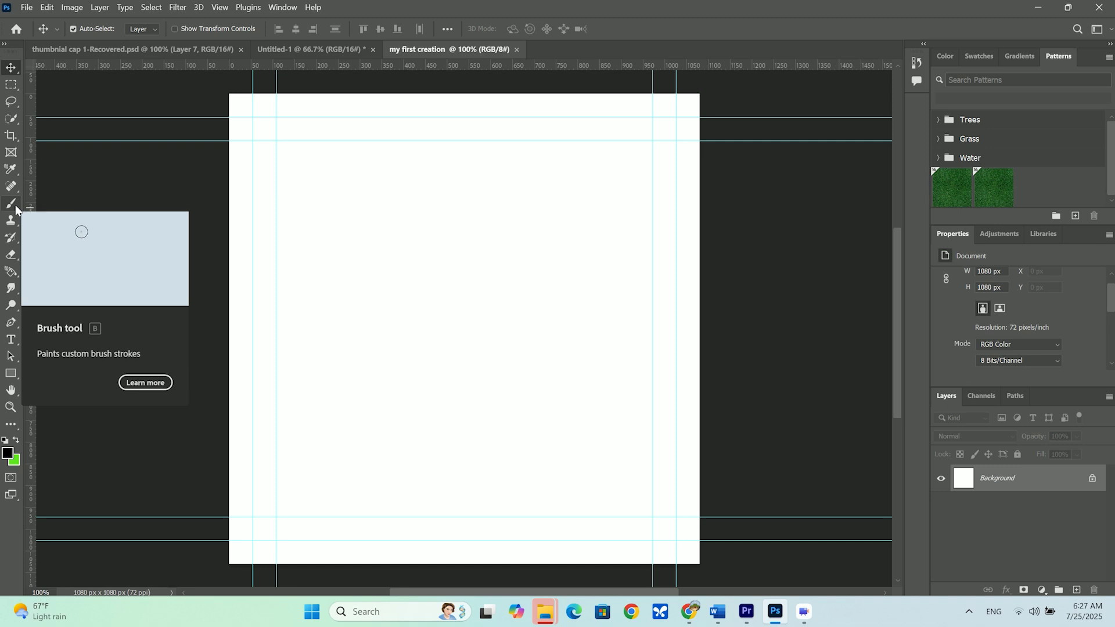
# Activate the Brush Tool and set the brush size to 168 px
pyautogui.click(14, 207)
pyautogui.click(58, 203)
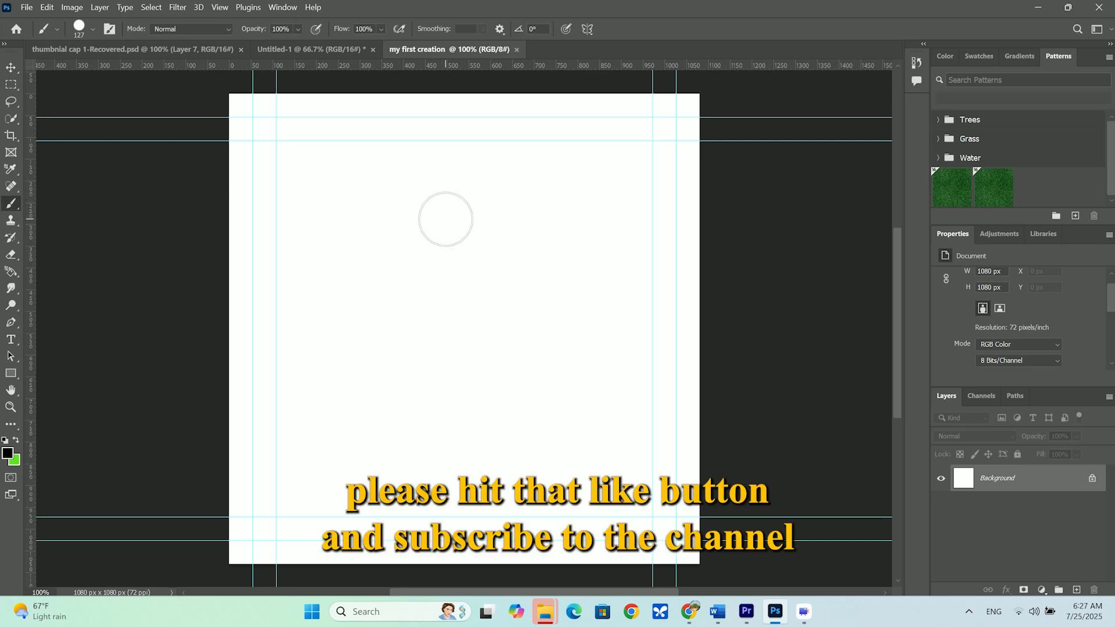
pyautogui.click(93, 29)
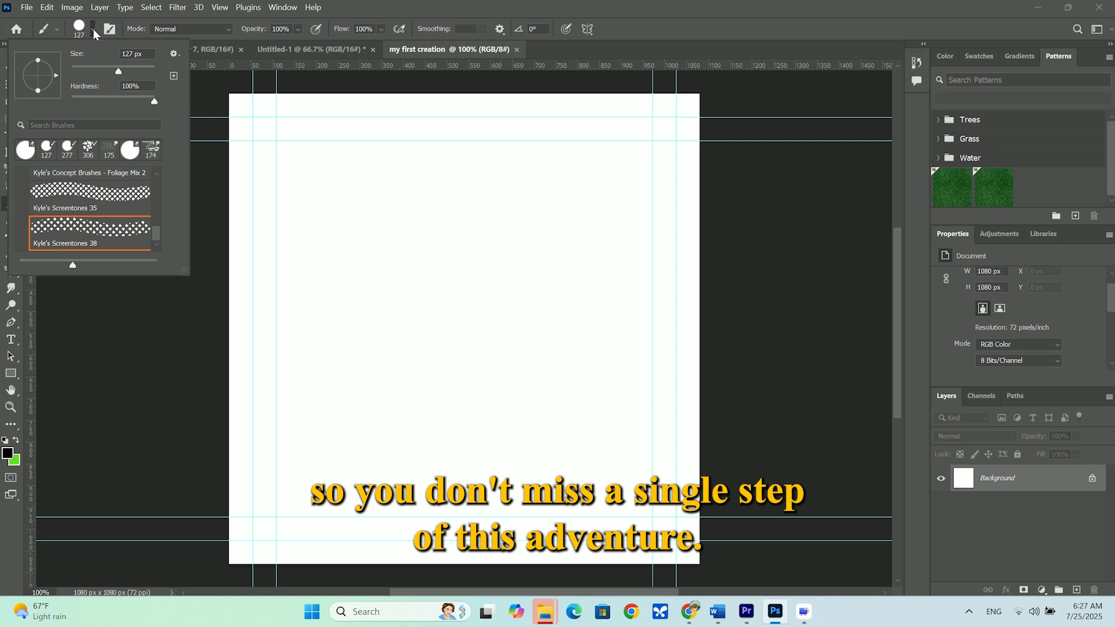
pyautogui.click(123, 69)
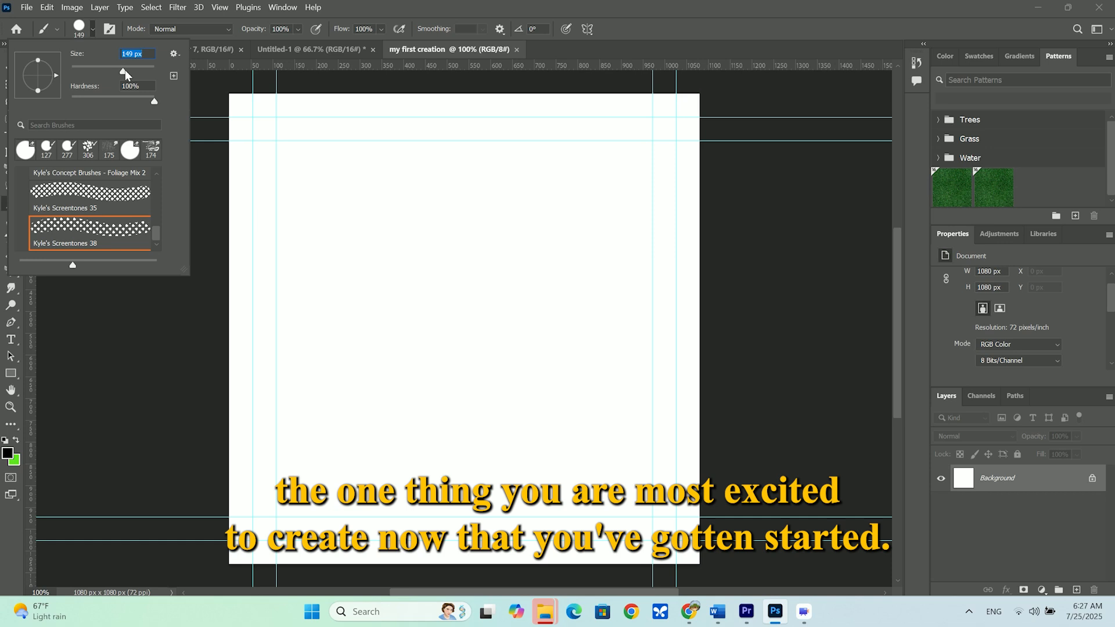
pyautogui.moveTo(124, 69); pyautogui.dragTo(129, 71)
# Open the color picker for the foreground color and shift its hue to green
pyautogui.click(945, 56)
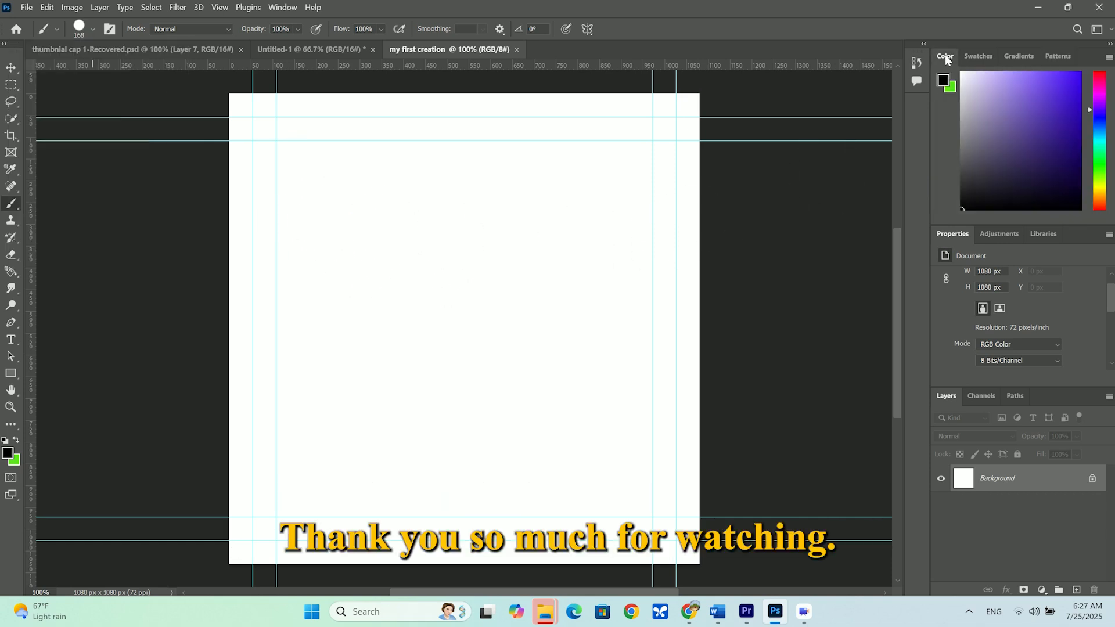
pyautogui.click(1099, 143)
pyautogui.click(1100, 156)
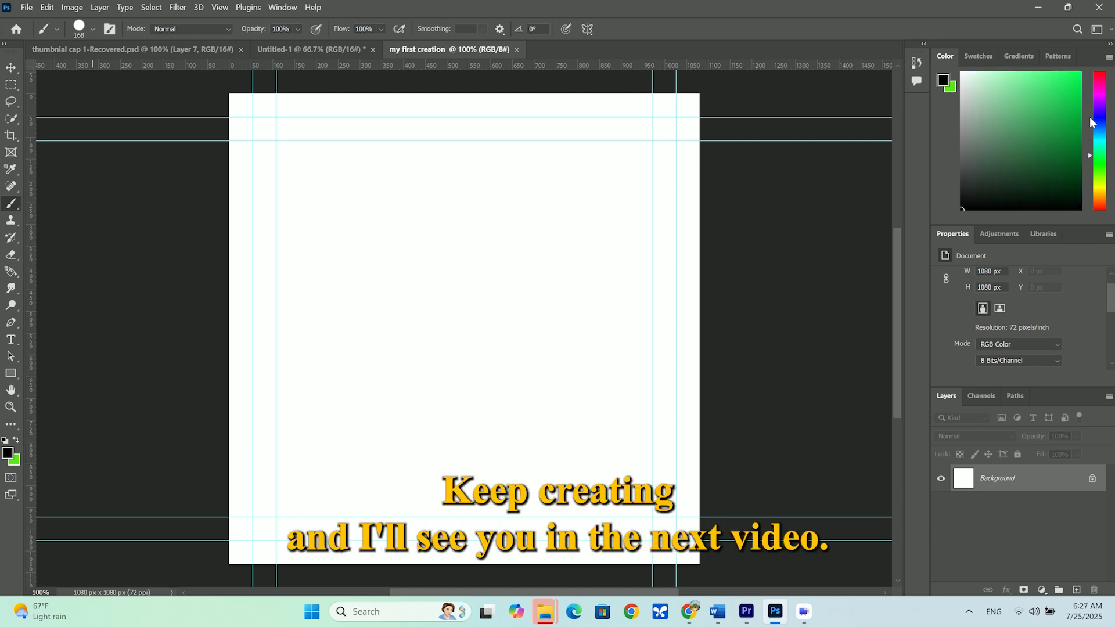